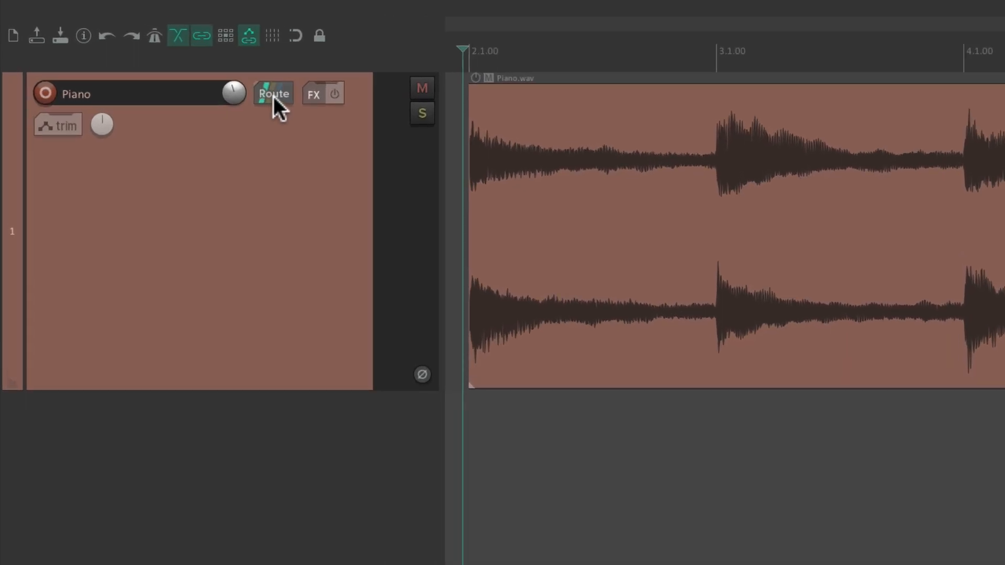
# - Turn off the Piano track's master send, play the track without it, and re-enable the send
pyautogui.click(273, 96)
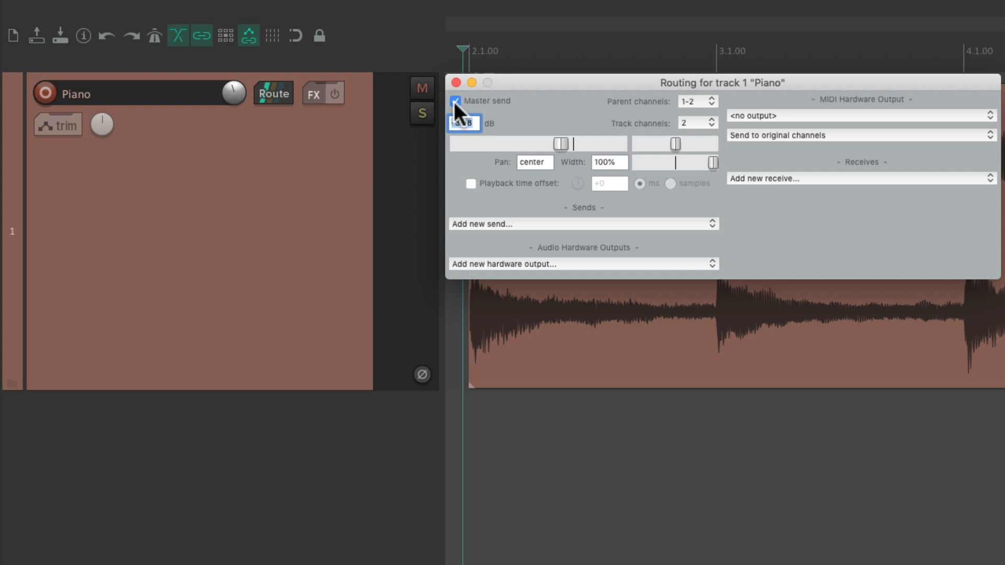
pyautogui.click(454, 84)
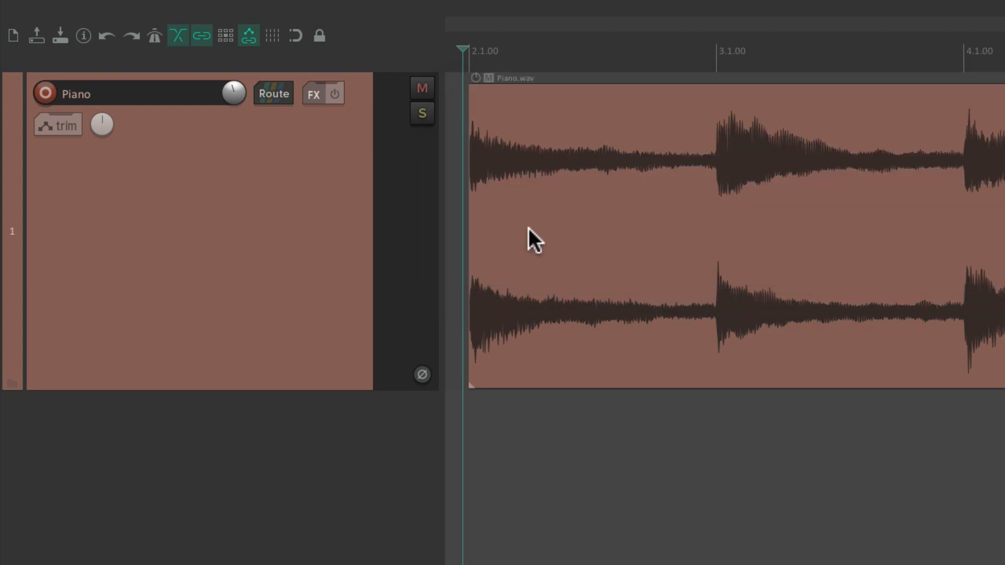
pyautogui.press('space')
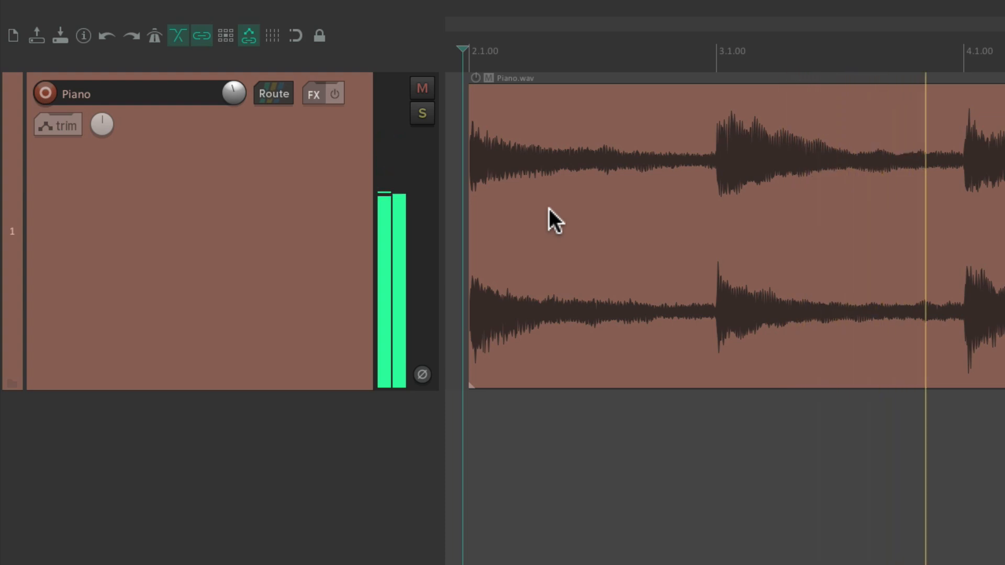
pyautogui.press('space')
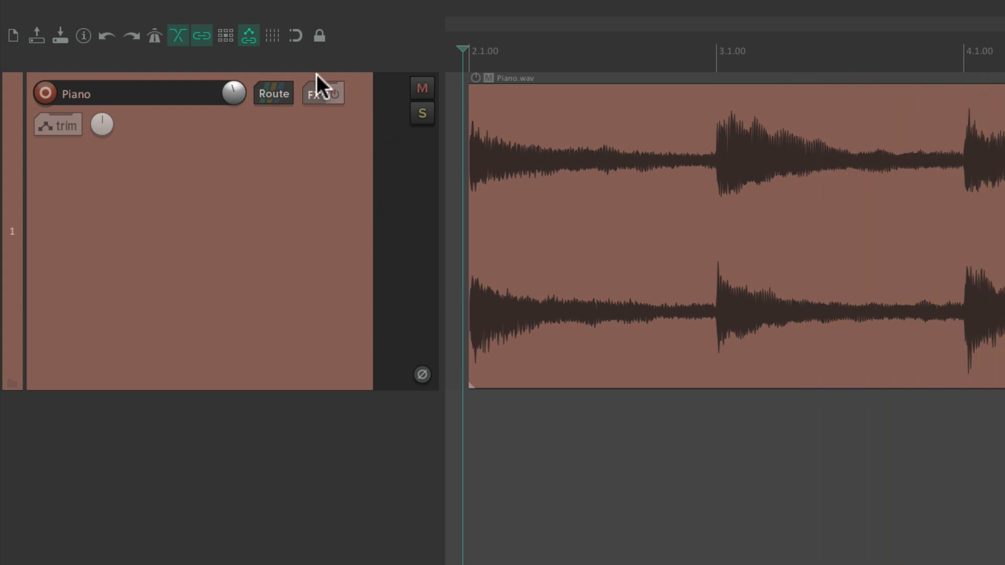
pyautogui.click(275, 96)
pyautogui.click(455, 101)
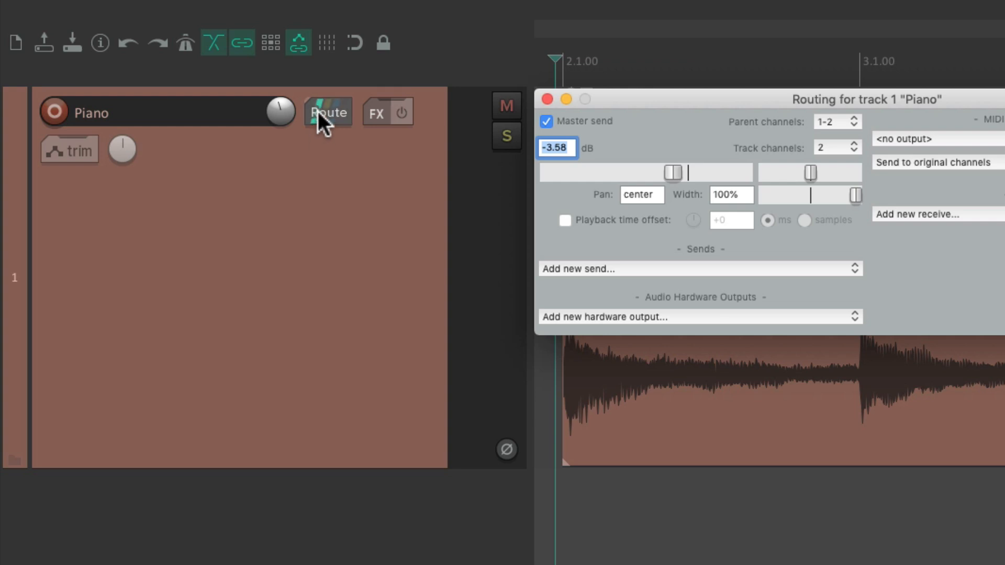
# - Disable the master send in the Piano track's routing settings and play the track to check its output
pyautogui.click(547, 122)
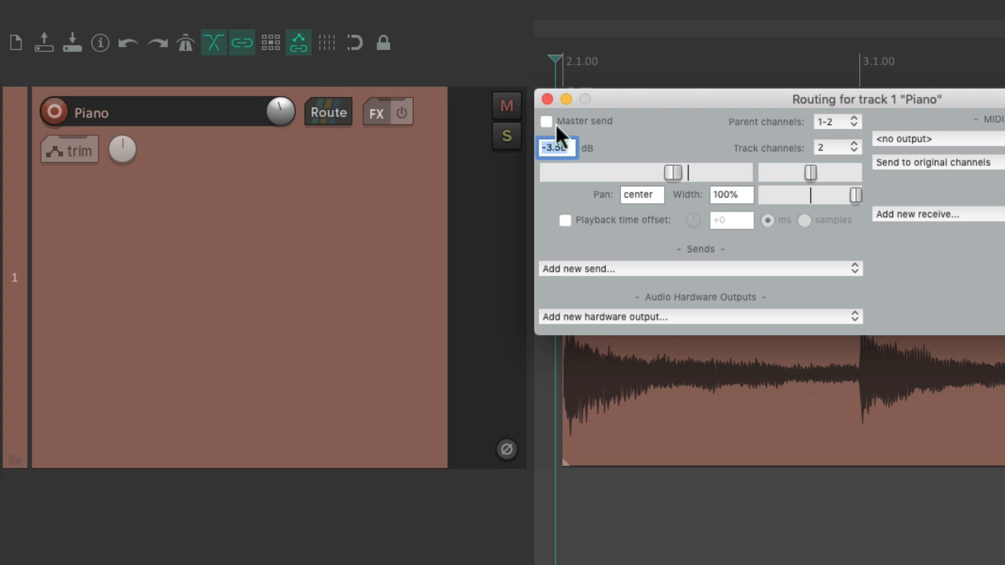
pyautogui.click(547, 99)
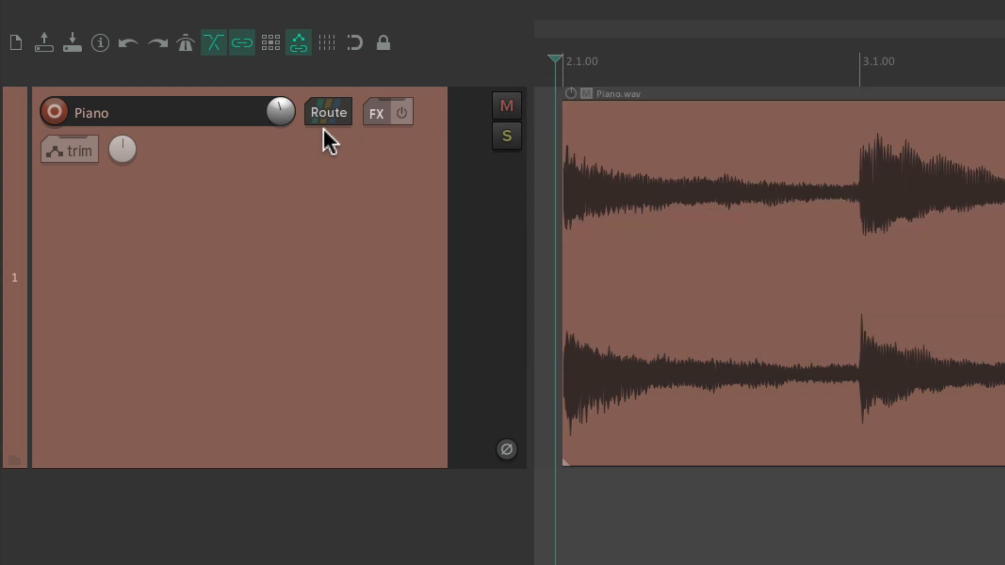
pyautogui.press('space')
pyautogui.press('space')
# - Re-enable the Piano track's master send directly from its routing options and play the track
pyautogui.click(328, 111)
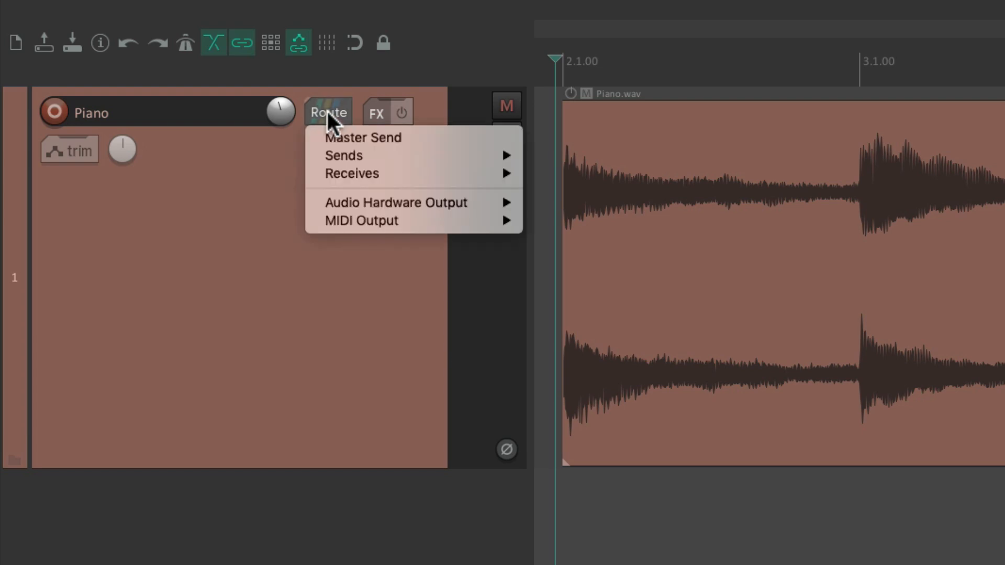
pyautogui.click(317, 138)
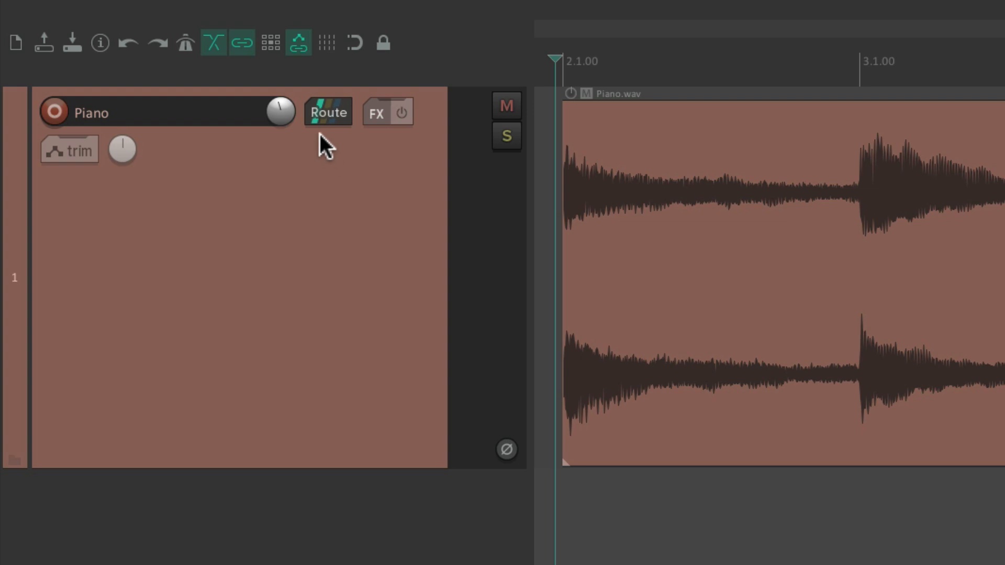
pyautogui.press('space')
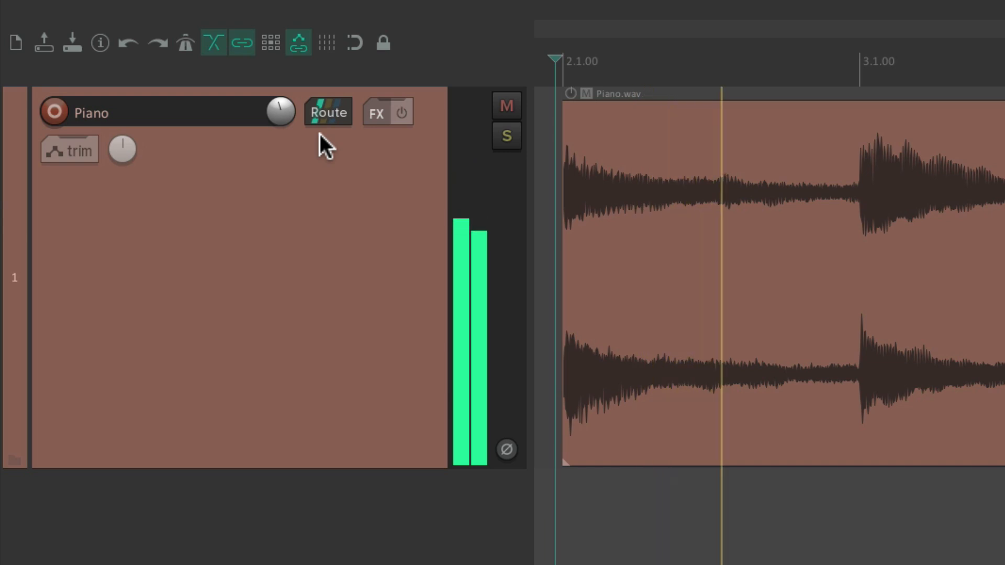
pyautogui.press('space')
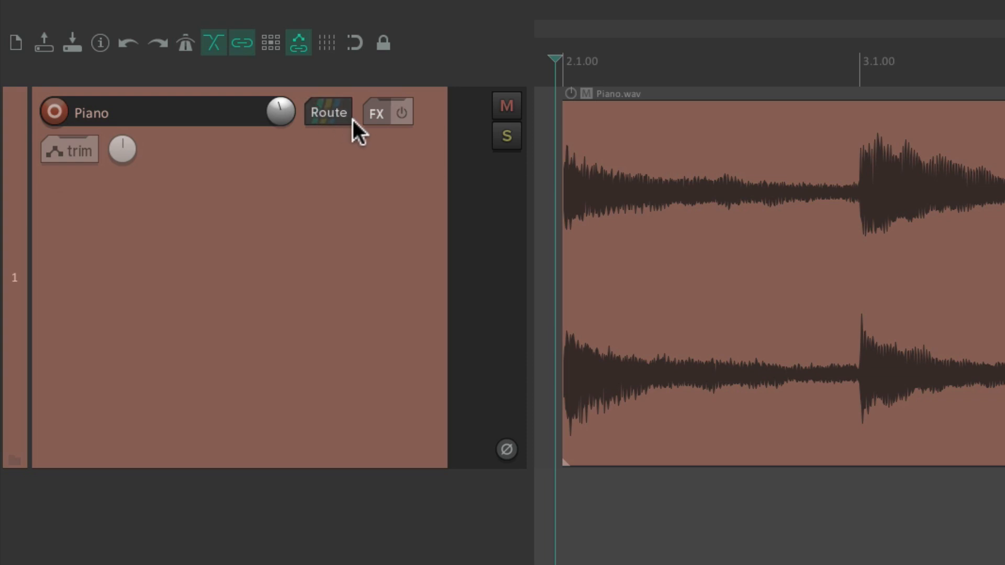
# - Compare playback of the Piano track with its master send switched off and switched back on
pyautogui.press('space')
pyautogui.press('space')
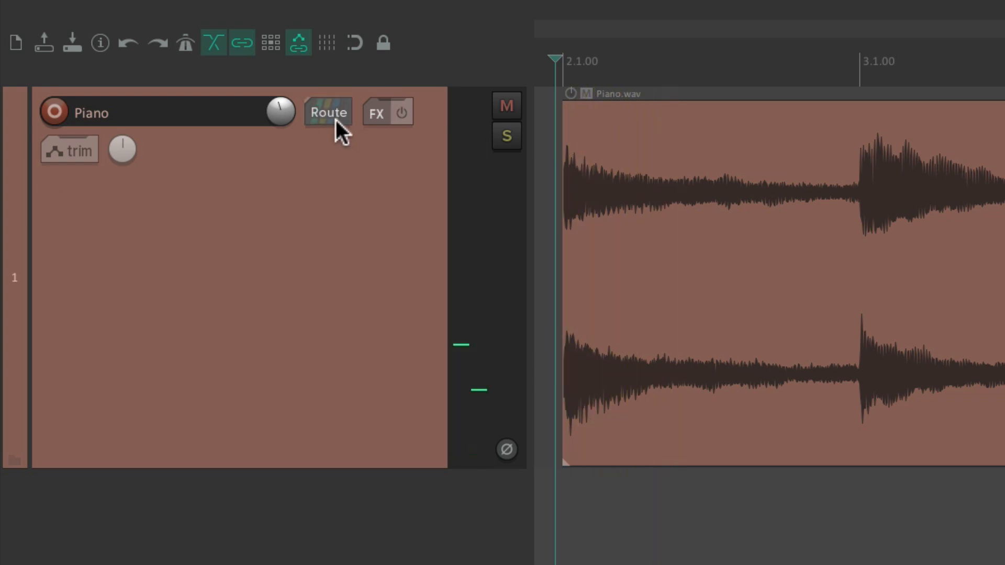
pyautogui.press('space')
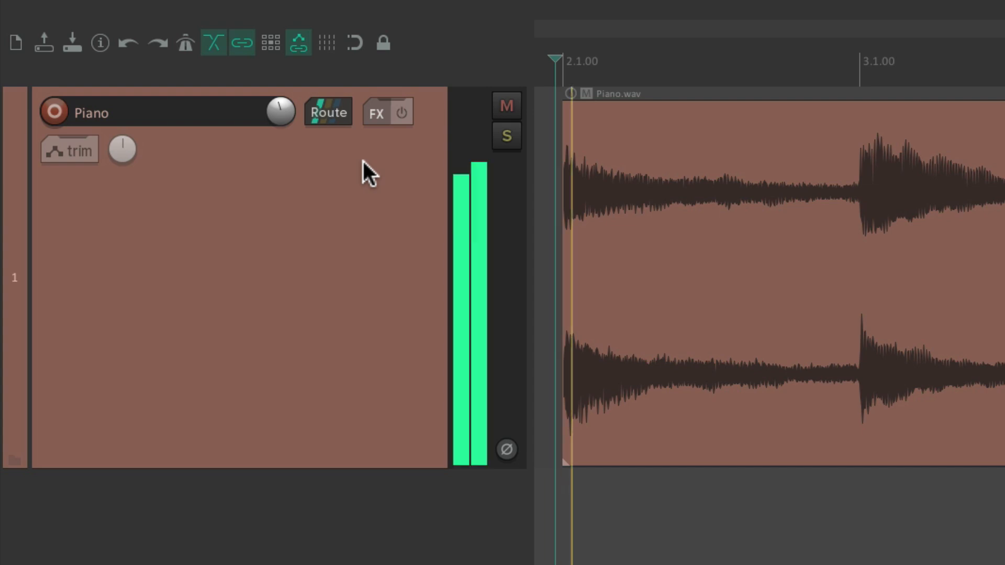
pyautogui.press('space')
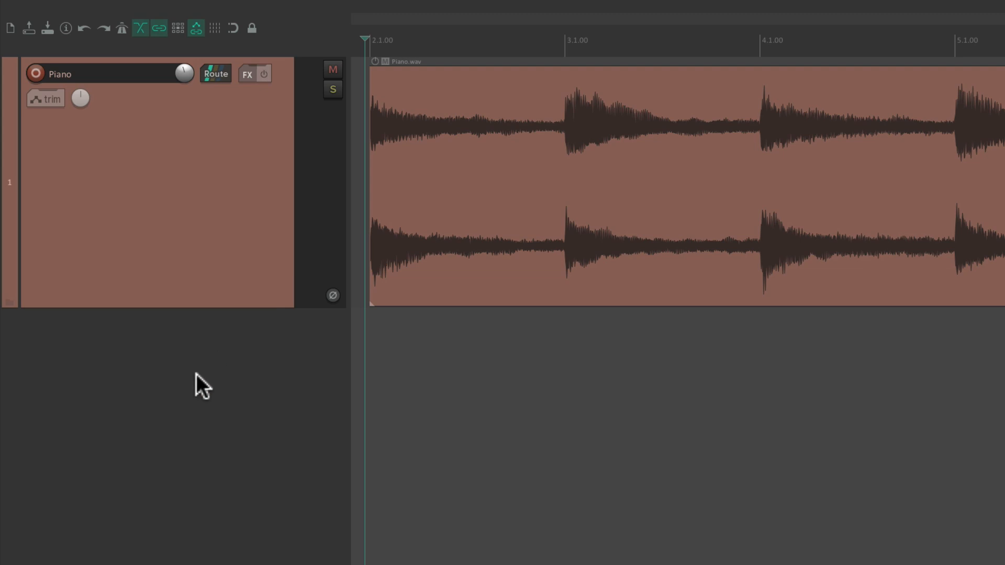
# - Add a new track below Piano and name it Buss
pyautogui.doubleClick(196, 373)
pyautogui.doubleClick(131, 323)
pyautogui.write('Buss')
pyautogui.press('Return')
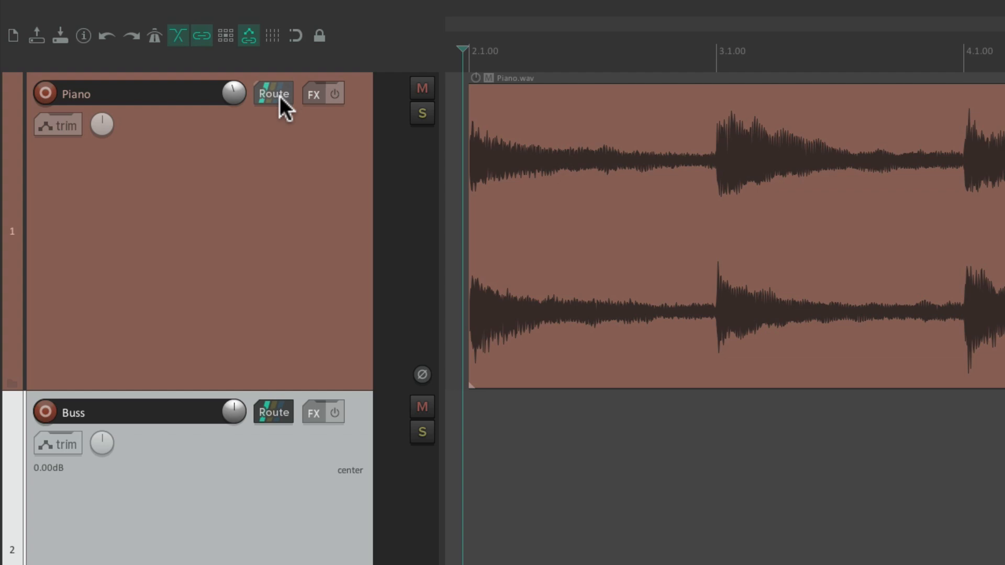
# - Add a send from the Piano track to track 2, Buss, and close the routing window
pyautogui.click(280, 97)
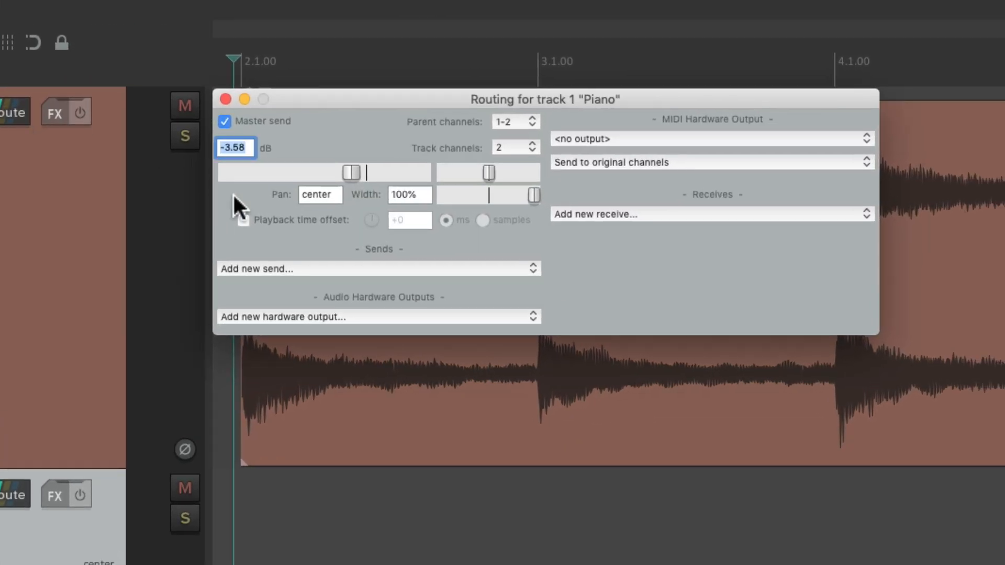
pyautogui.click(324, 268)
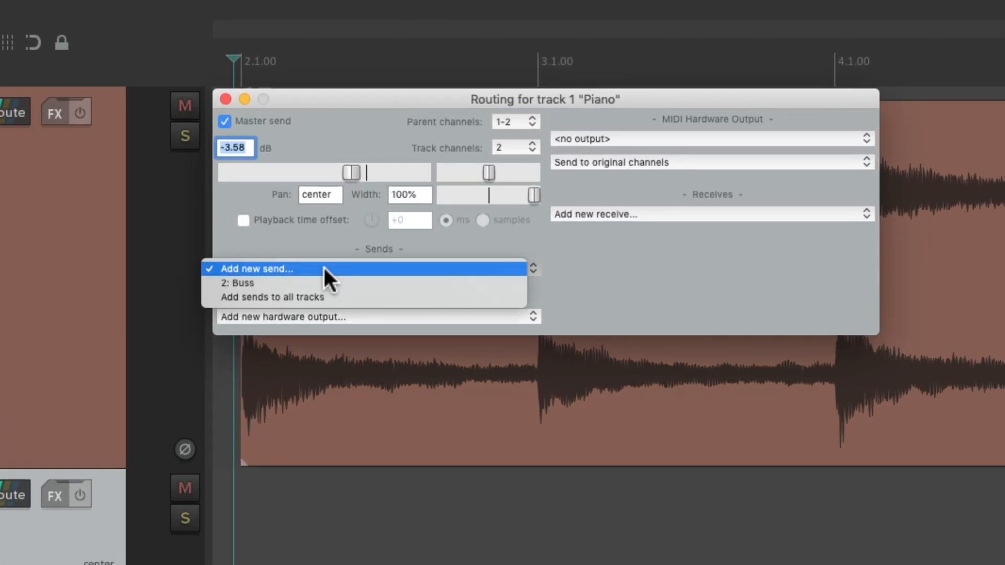
pyautogui.click(352, 282)
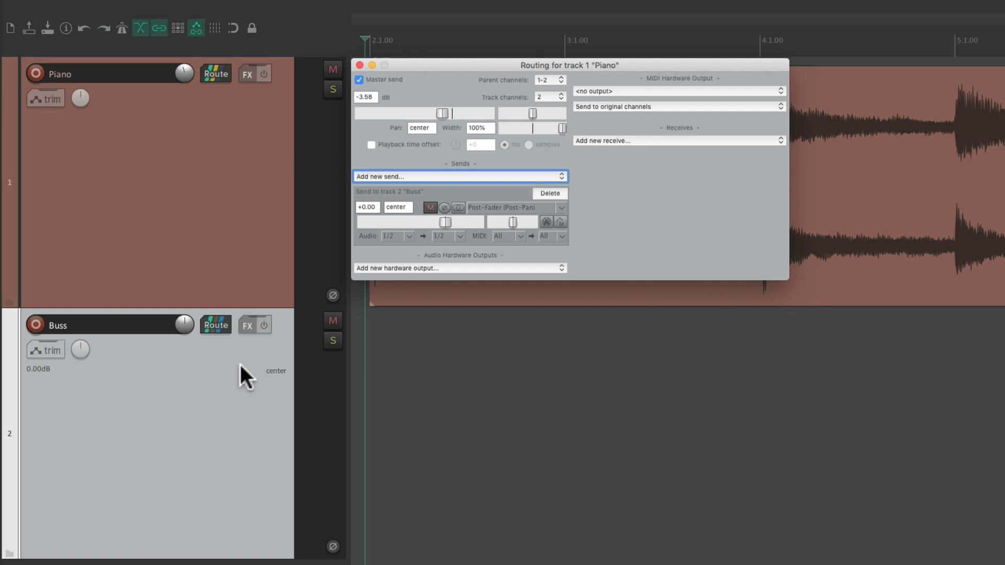
pyautogui.click(360, 65)
# - Turn off the Piano track's master send so it feeds only Buss, auditioning the playback, and deselect the Buss track
pyautogui.press('space')
pyautogui.press('space')
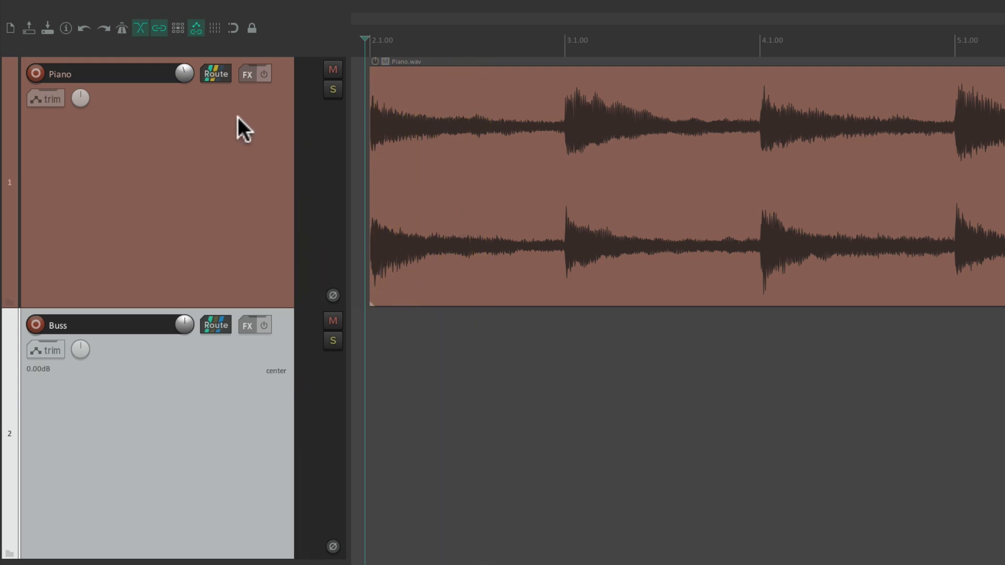
pyautogui.press('space')
pyautogui.press('space')
pyautogui.click(260, 407)
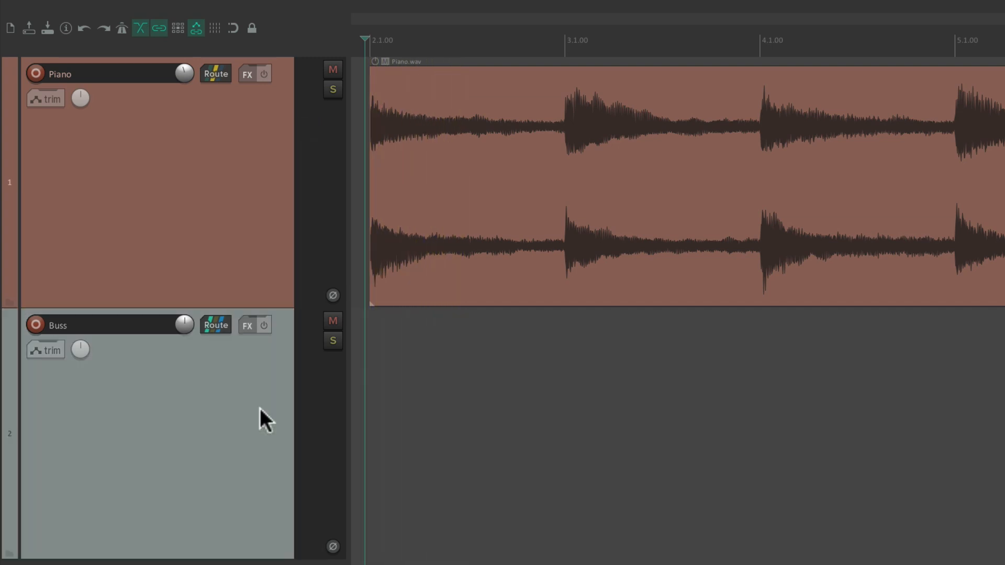
# - During playback, mute and unmute the Buss track, and lower its volume to about -22.7 dB before resetting it
pyautogui.press('space')
pyautogui.click(329, 321)
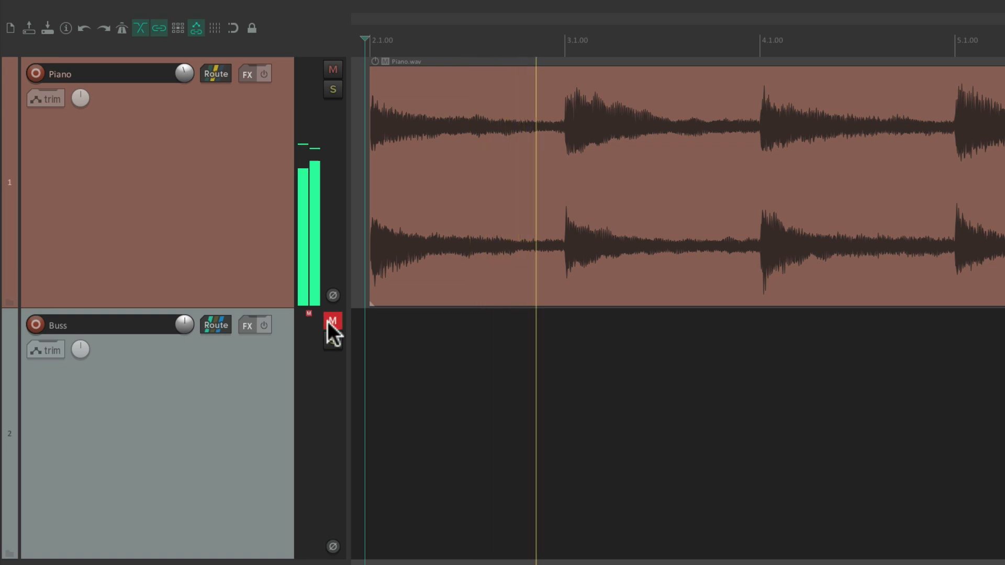
pyautogui.click(329, 321)
pyautogui.moveTo(193, 325); pyautogui.dragTo(193, 377)
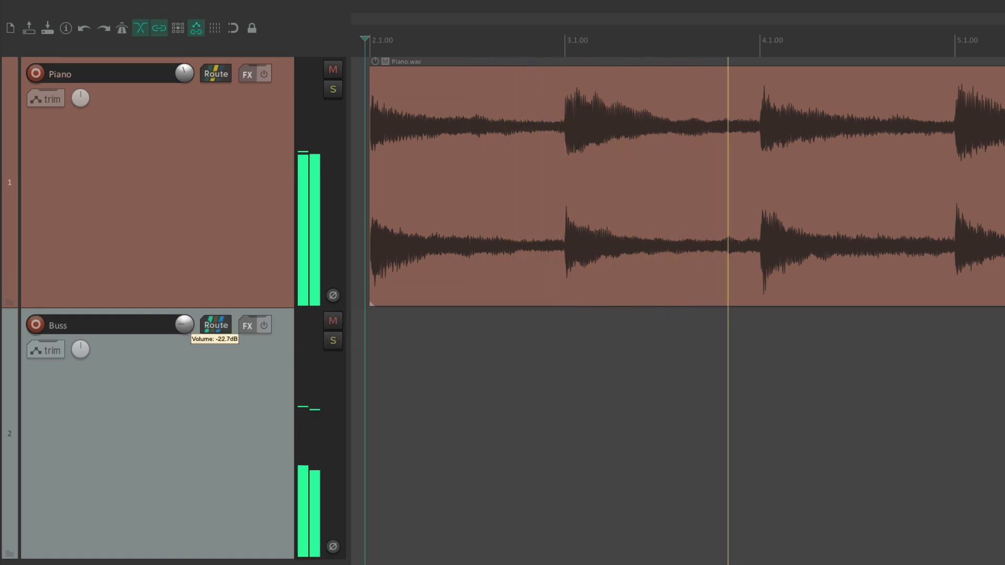
pyautogui.doubleClick(182, 324)
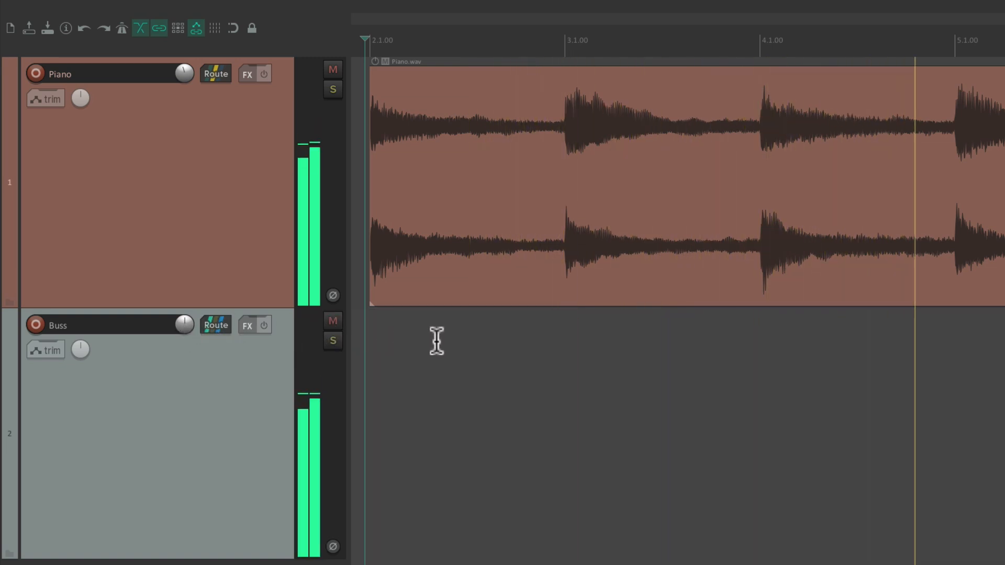
pyautogui.press('space')
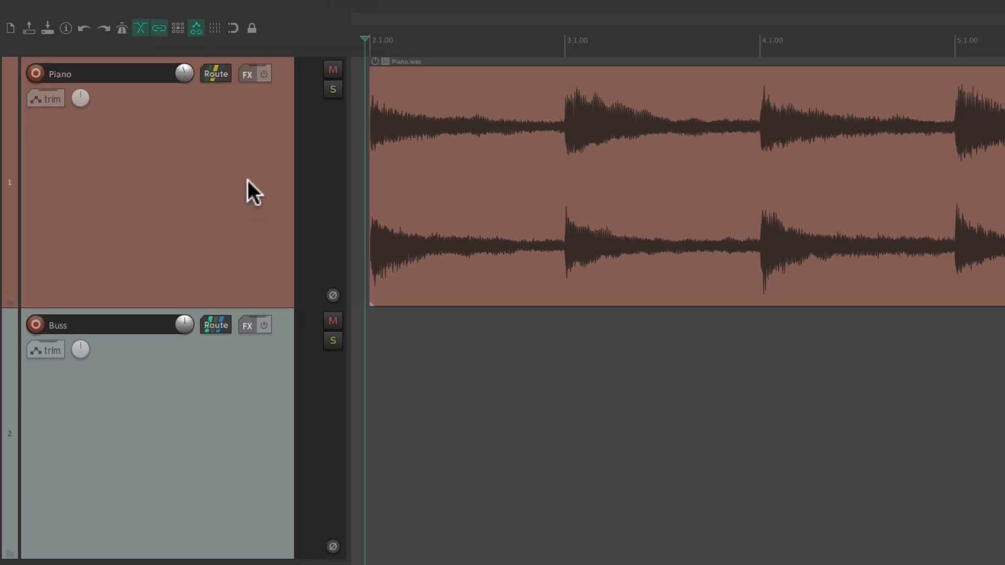
# - In the Piano track's routing window, lower the Buss send level to about -79.23 dB during playback and reset it to 0 dB
pyautogui.click(217, 77)
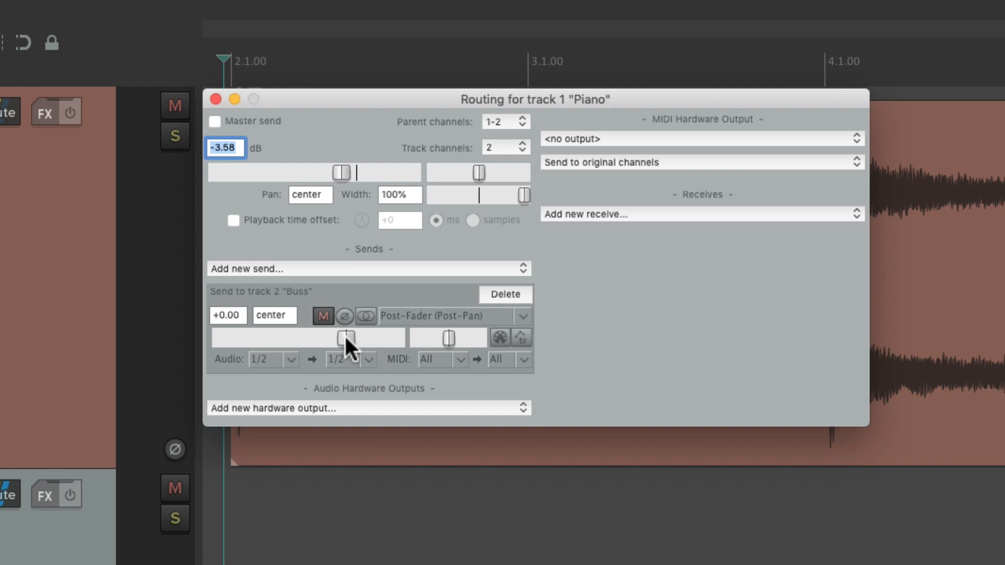
pyautogui.press('space')
pyautogui.moveTo(344, 334); pyautogui.dragTo(228, 340)
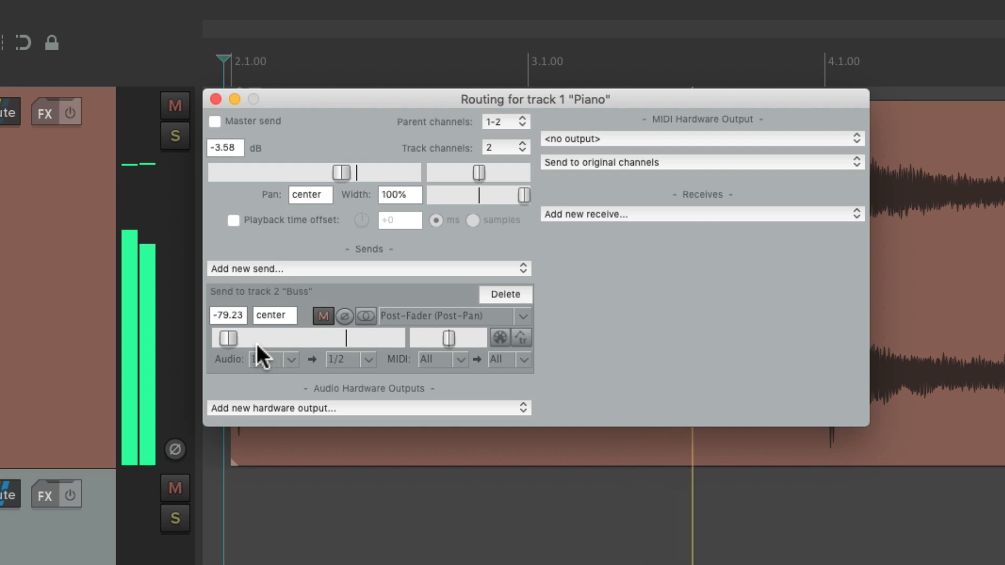
pyautogui.doubleClick(227, 337)
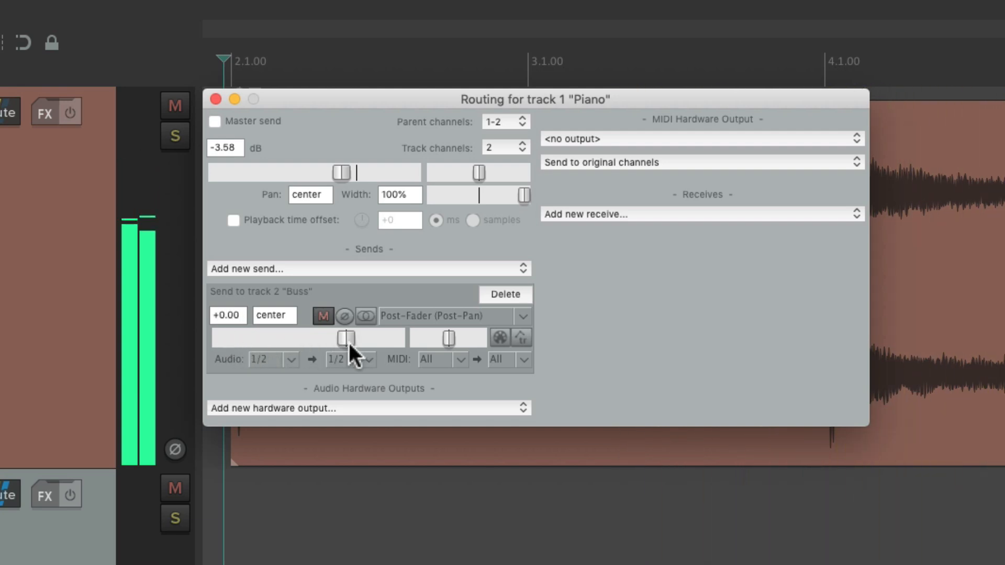
# - Try panning the Buss send 100% right and muting it during playback, restoring the center pan and unmuted state
pyautogui.moveTo(448, 338); pyautogui.dragTo(485, 340)
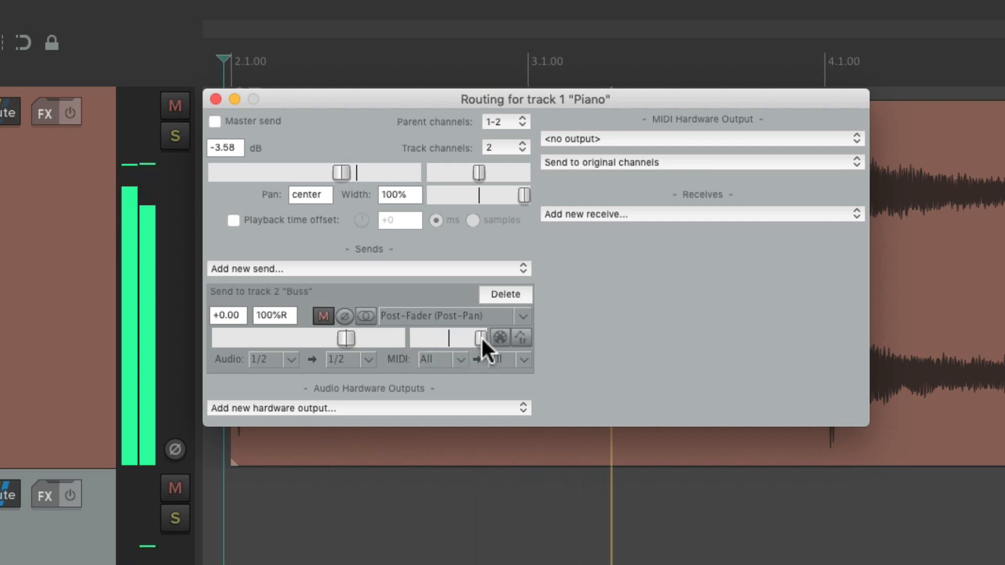
pyautogui.doubleClick(482, 337)
pyautogui.click(325, 313)
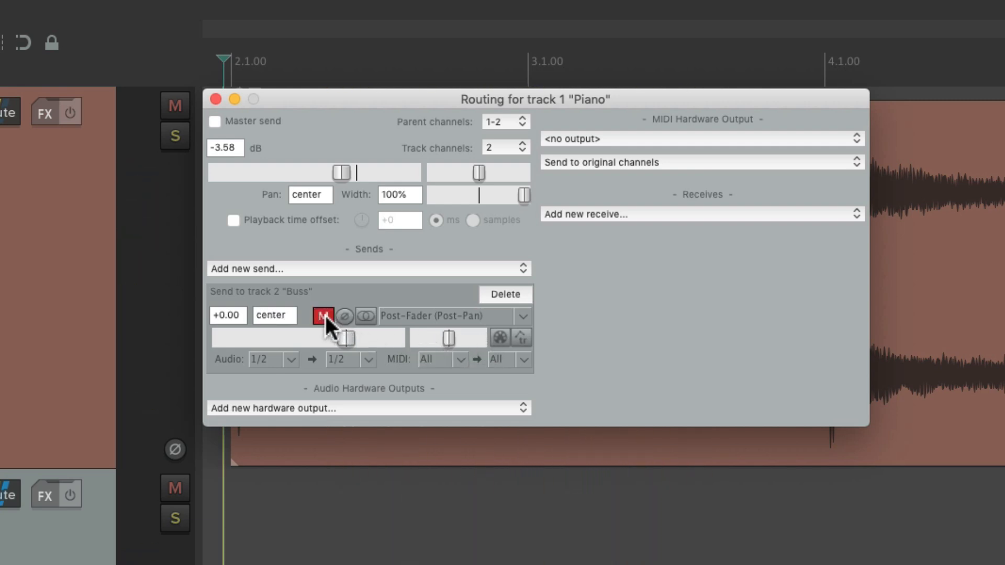
pyautogui.click(324, 313)
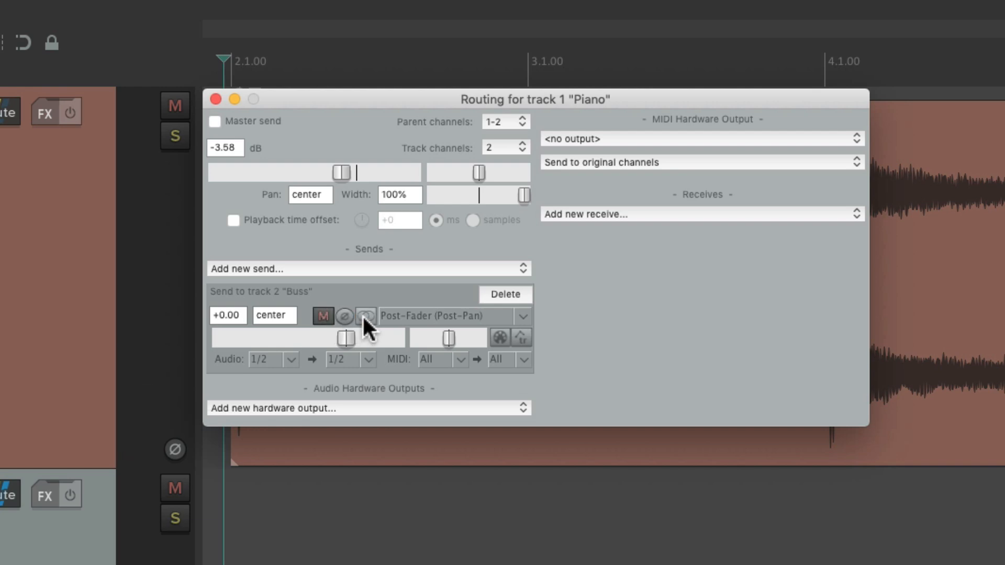
# - Switch the Buss send to mono during playback and return it to stereo
pyautogui.click(366, 316)
pyautogui.press('space')
pyautogui.click(366, 315)
# - Try changing the Piano track's volume to test the post-fader send, restoring the level to -3.58 dB
pyautogui.moveTo(341, 171); pyautogui.dragTo(202, 180)
pyautogui.press('super+z')
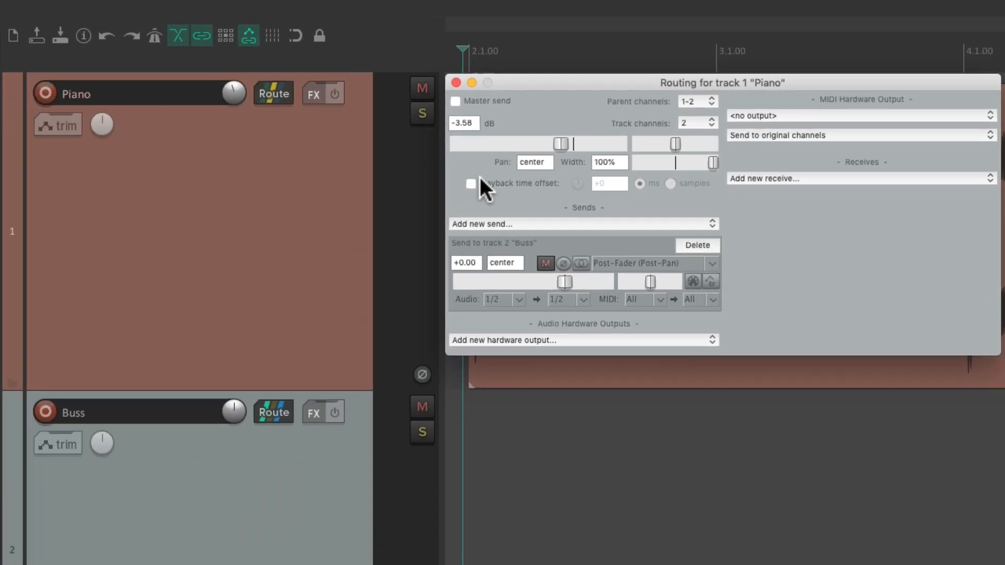
pyautogui.moveTo(212, 94); pyautogui.dragTo(236, 100)
pyautogui.press('space')
pyautogui.moveTo(232, 88)
pyautogui.mouseDown()
pyautogui.moveTo(232, 149)
pyautogui.moveTo(233, 88)
pyautogui.mouseUp()
# - Set the Piano track's send to Buss to Pre-Fader (Post-FX)
pyautogui.click(656, 261)
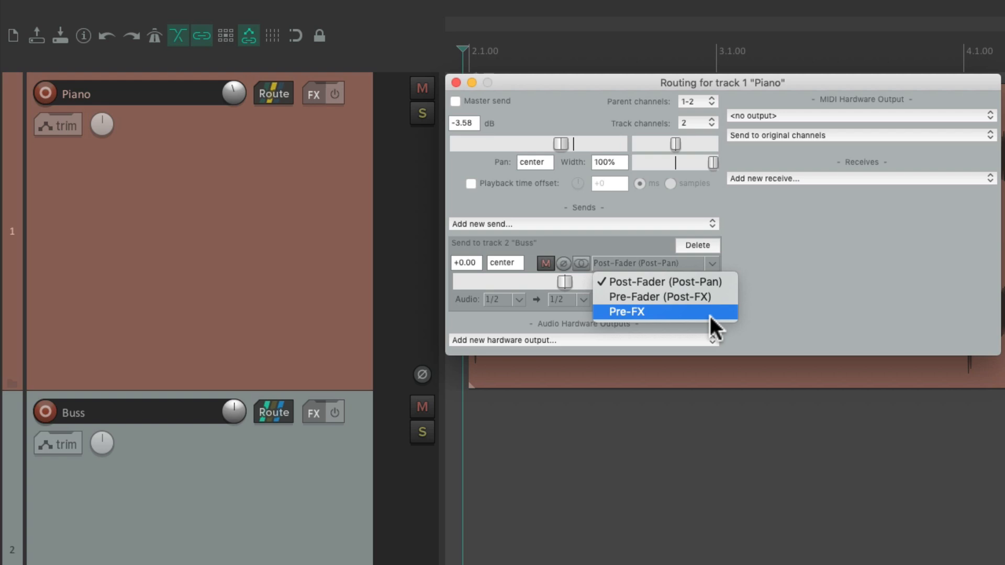
pyautogui.click(713, 297)
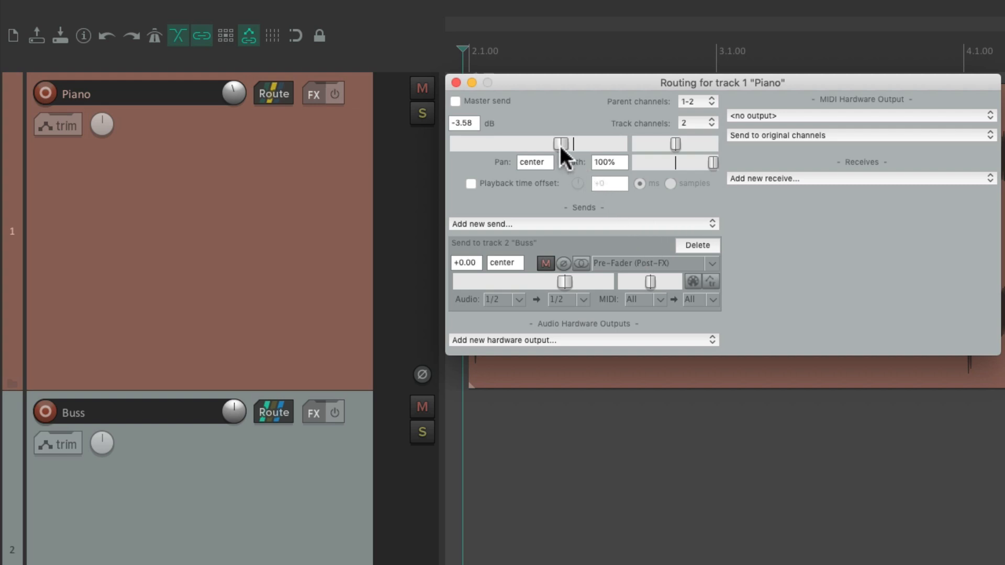
# - Test the pre-fader send by moving the Piano volume and the send level during playback, resetting them to -3.58 dB and 0 dB
pyautogui.press('space')
pyautogui.moveTo(558, 143); pyautogui.dragTo(592, 164)
pyautogui.press('space')
pyautogui.moveTo(565, 280); pyautogui.dragTo(474, 290)
pyautogui.doubleClick(474, 290)
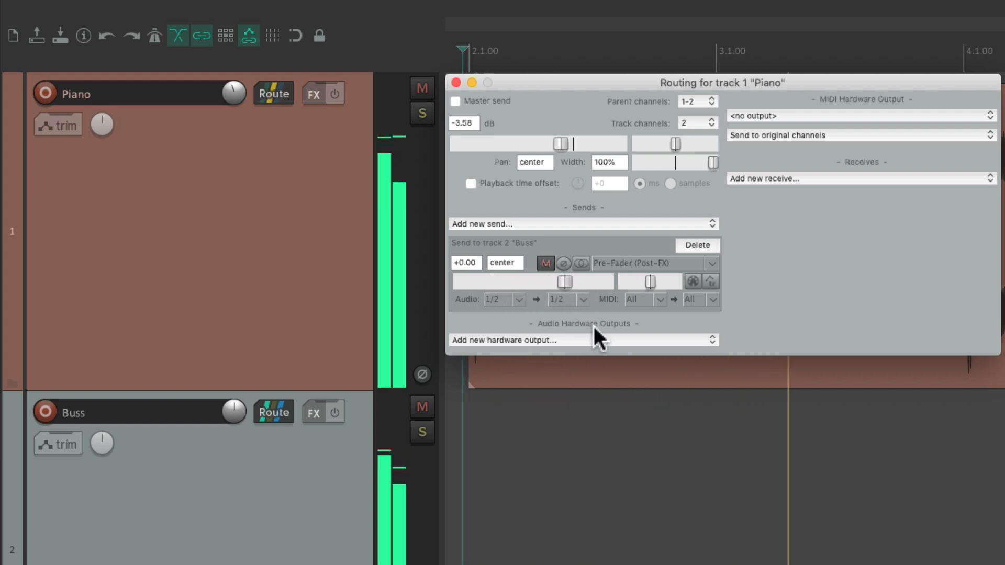
pyautogui.press('space')
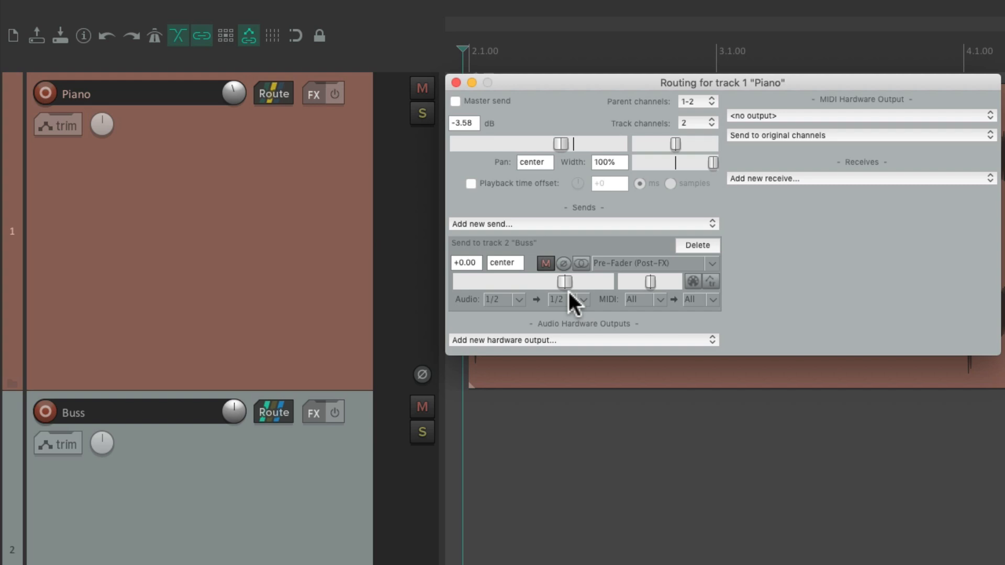
# - Return the Piano track's Buss send to Post-Fader (Post-Pan), and delete that send from the track's routing
pyautogui.click(673, 261)
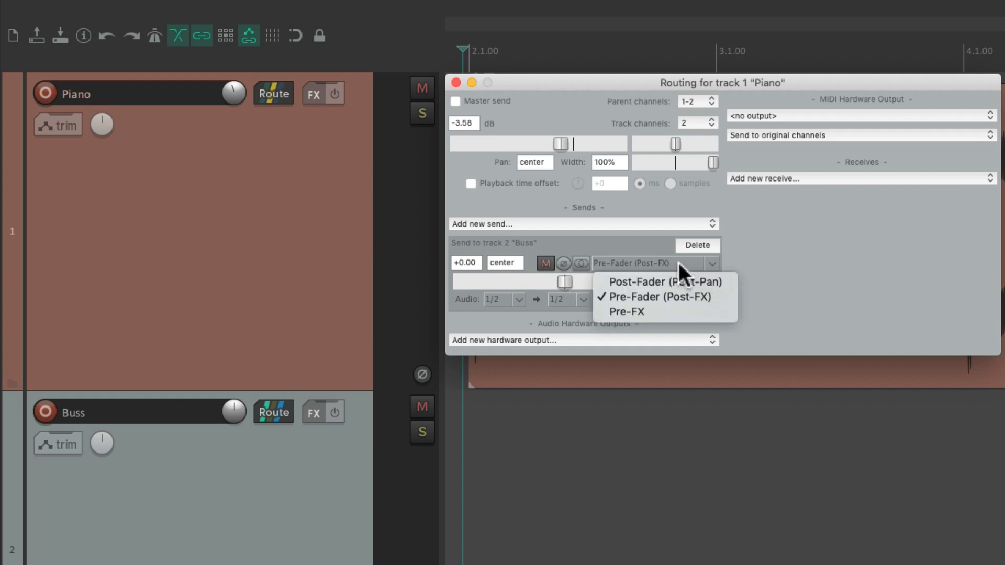
pyautogui.click(725, 282)
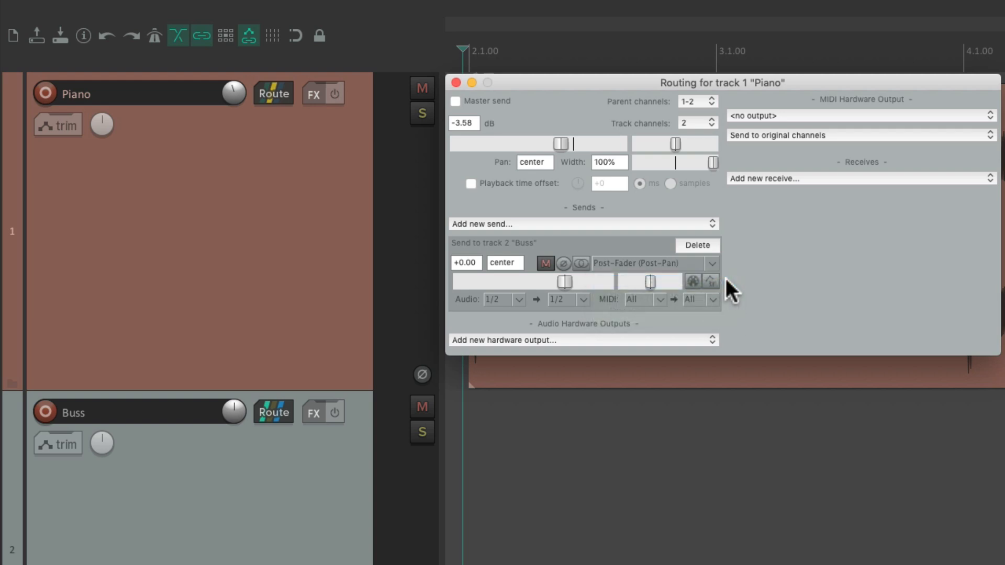
pyautogui.click(690, 240)
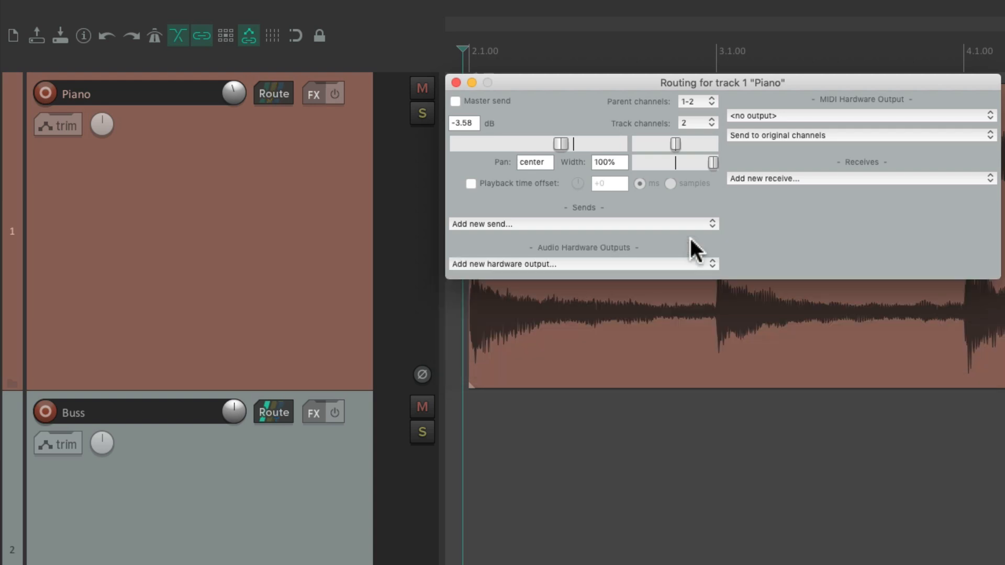
pyautogui.click(454, 82)
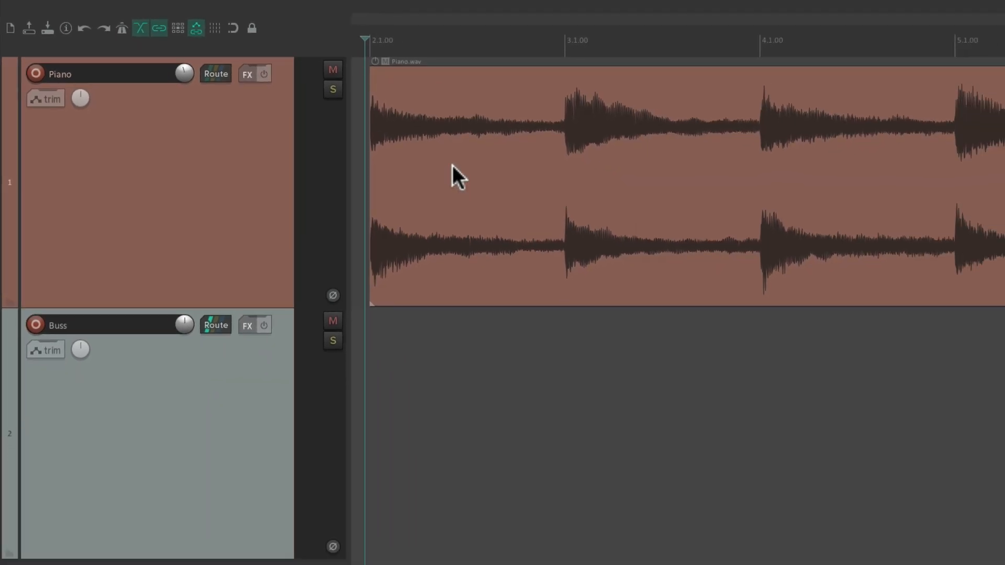
# - Examine the Piano track's routing settings with the Buss send removed, and close them
pyautogui.click(214, 73)
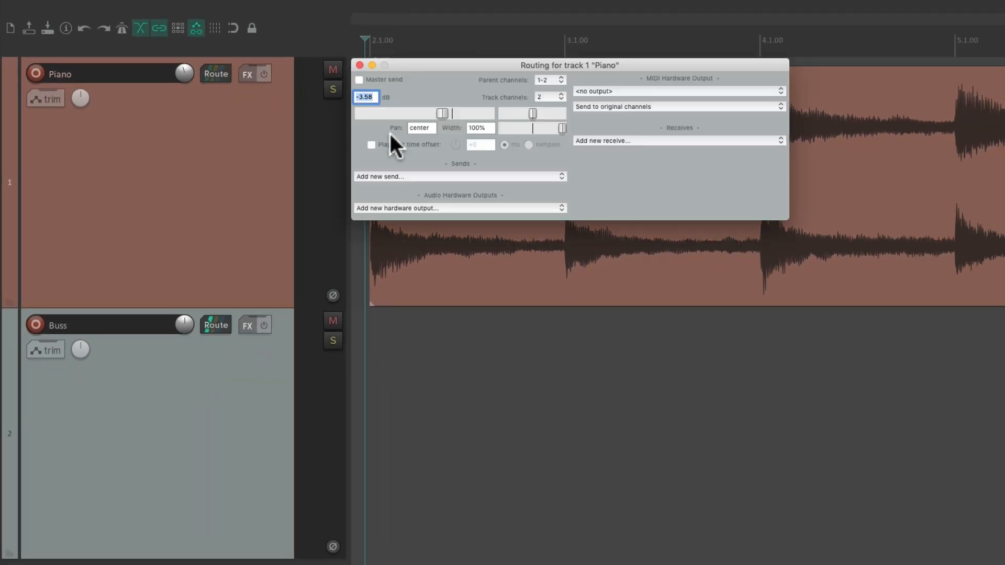
pyautogui.click(360, 66)
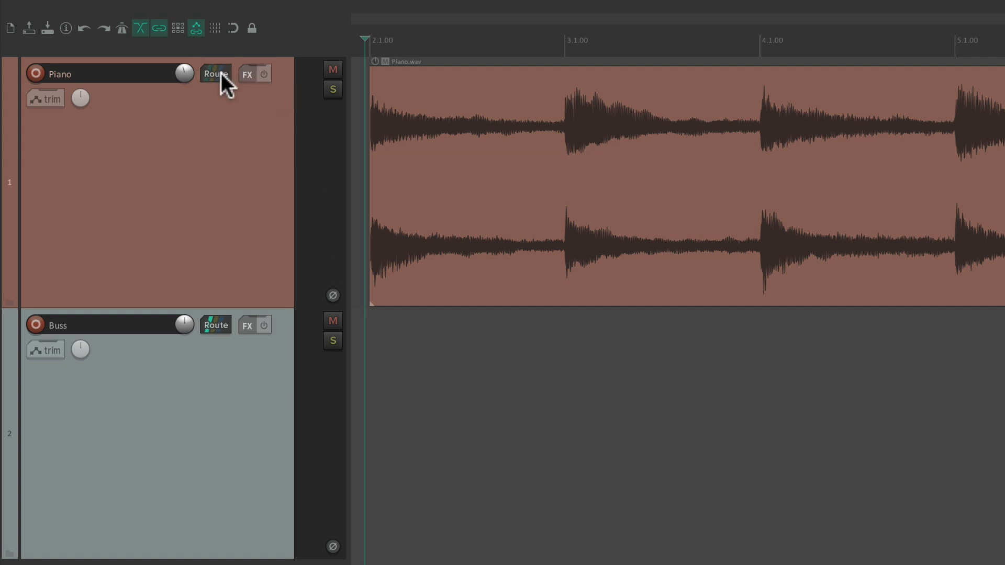
pyautogui.moveTo(294, 309); pyautogui.dragTo(246, 375)
pyautogui.moveTo(247, 376); pyautogui.dragTo(253, 416)
pyautogui.moveTo(253, 416); pyautogui.dragTo(253, 365)
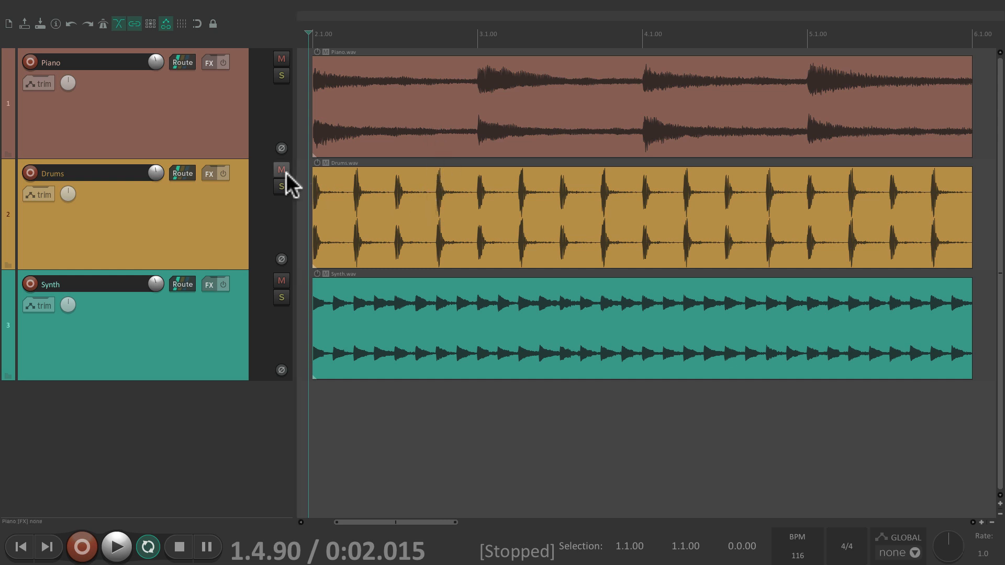
# - Solo the Drums track for a short playback and release the solo
pyautogui.click(281, 186)
pyautogui.press('space')
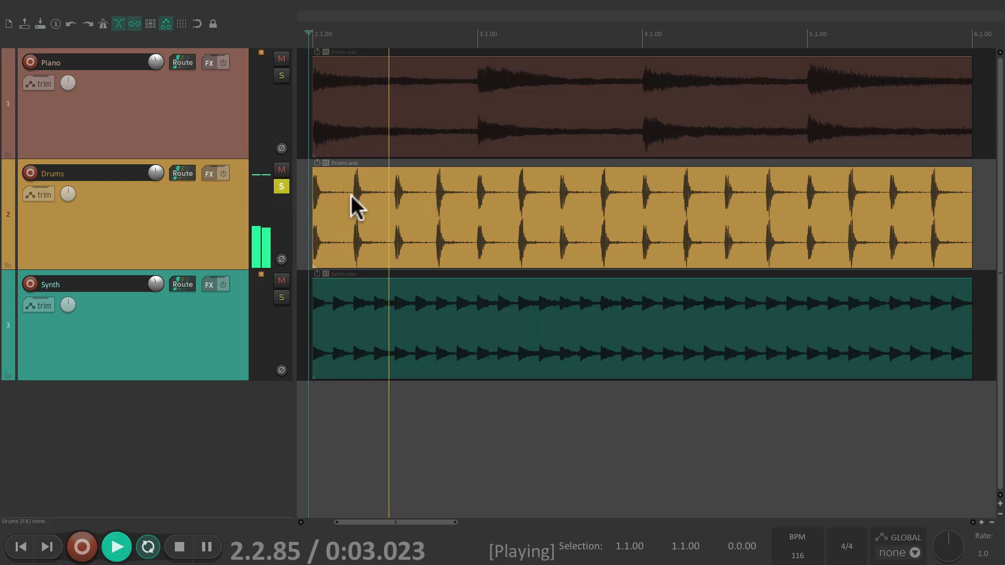
pyautogui.press('space')
pyautogui.click(281, 184)
# - Audition the Synth track in solo, and play the Piano, Drums and Synth tracks together with the solo released
pyautogui.click(281, 295)
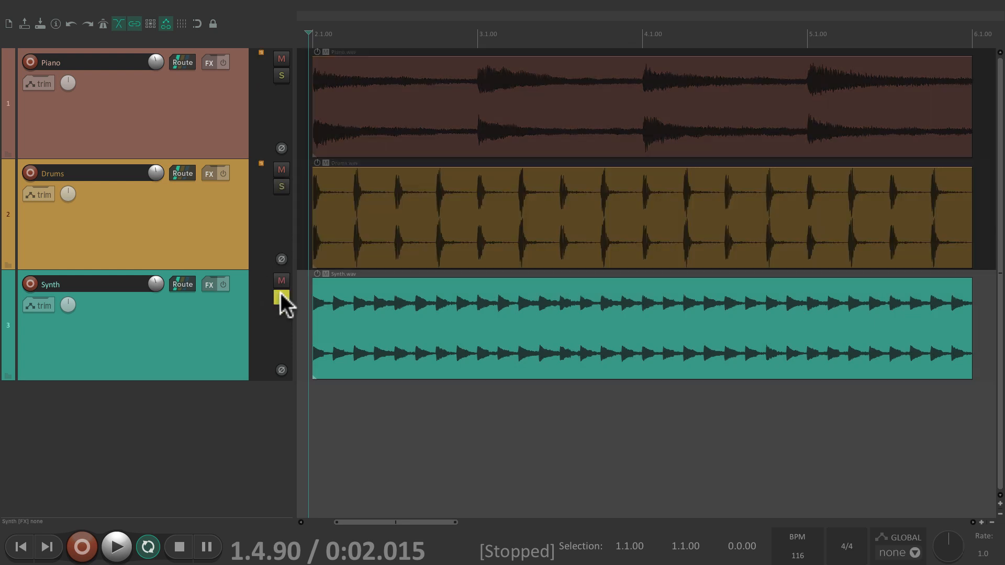
pyautogui.press('space')
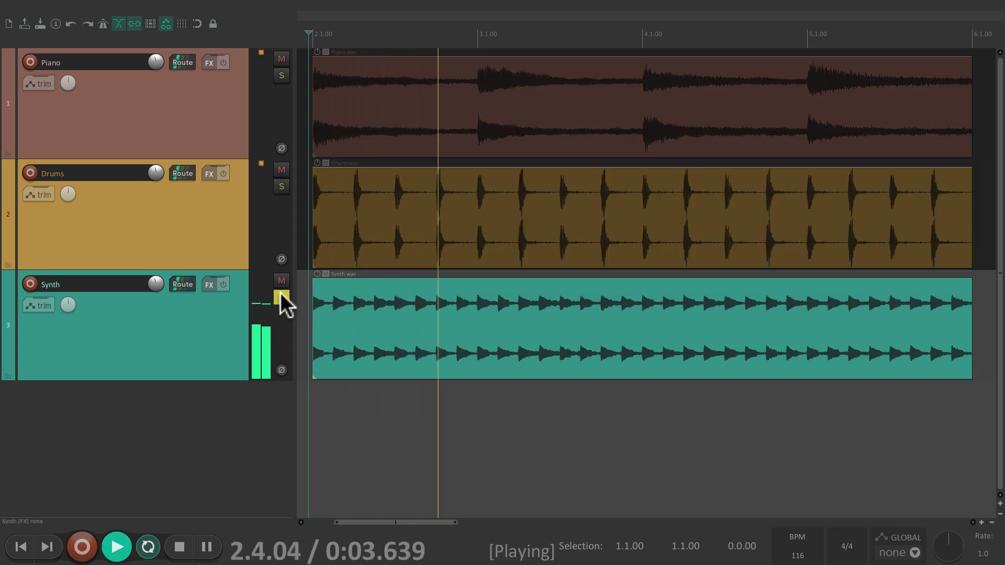
pyautogui.press('space')
pyautogui.click(281, 297)
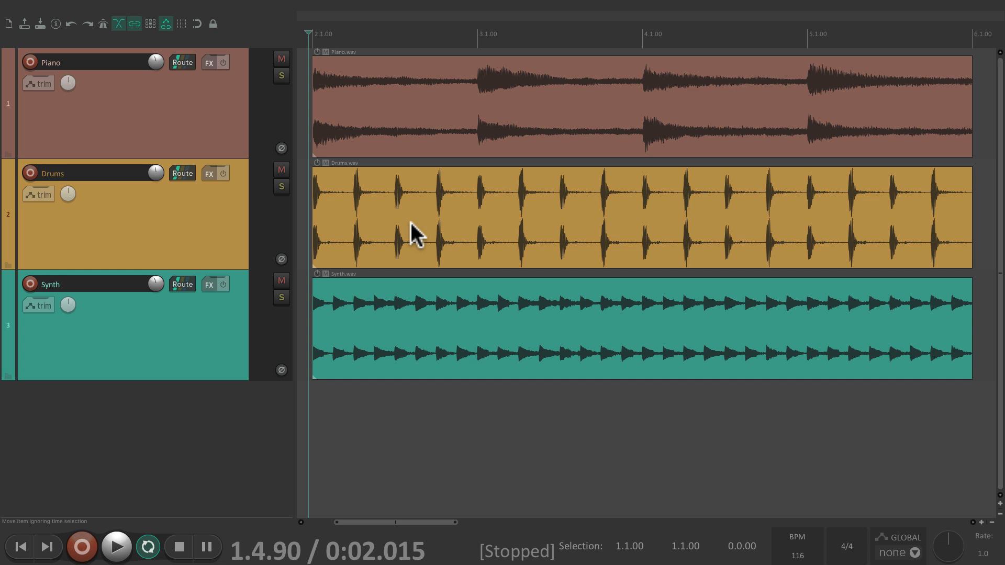
pyautogui.press('space')
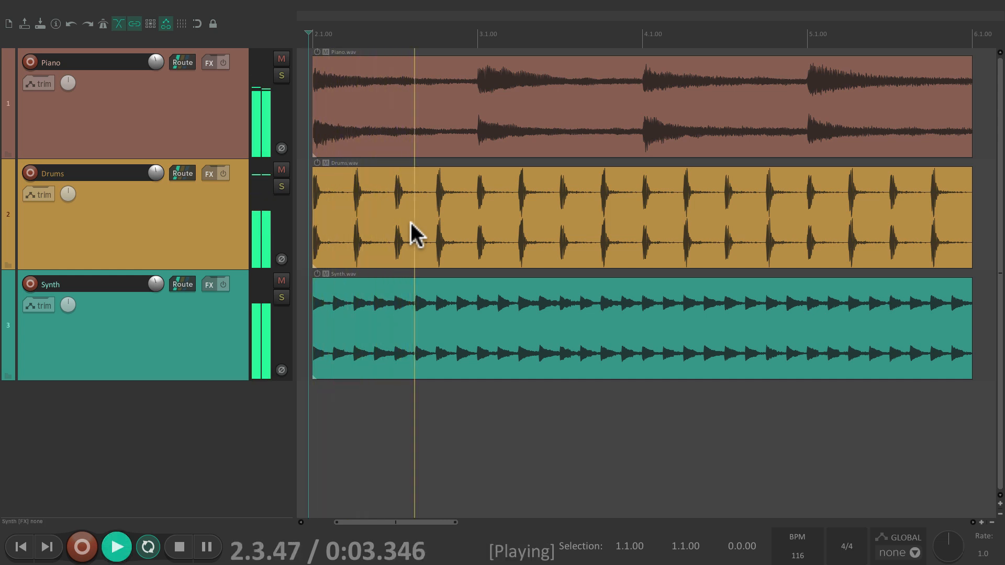
pyautogui.press('space')
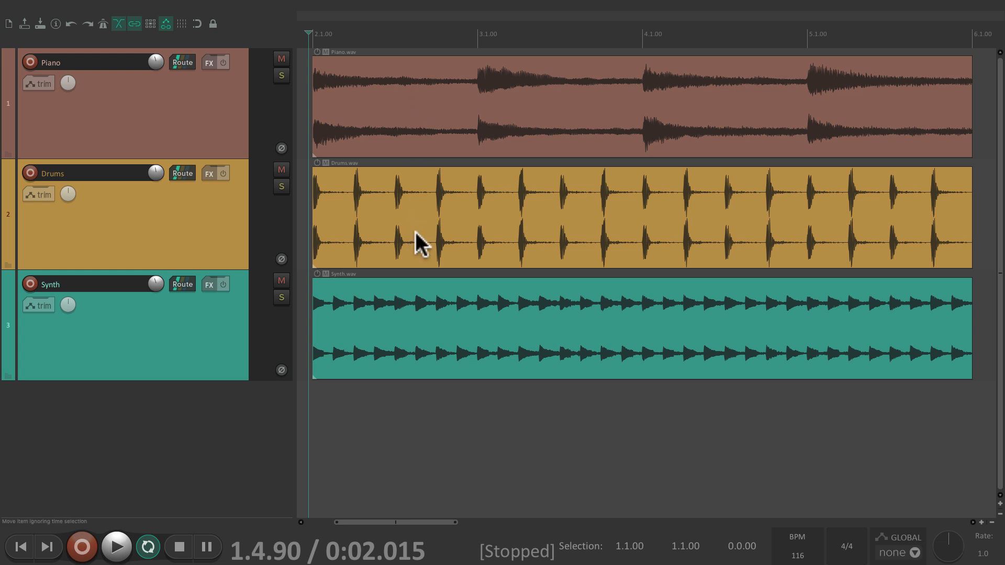
# - Add a new track below Synth and name it Buss
pyautogui.doubleClick(232, 402)
pyautogui.doubleClick(103, 392)
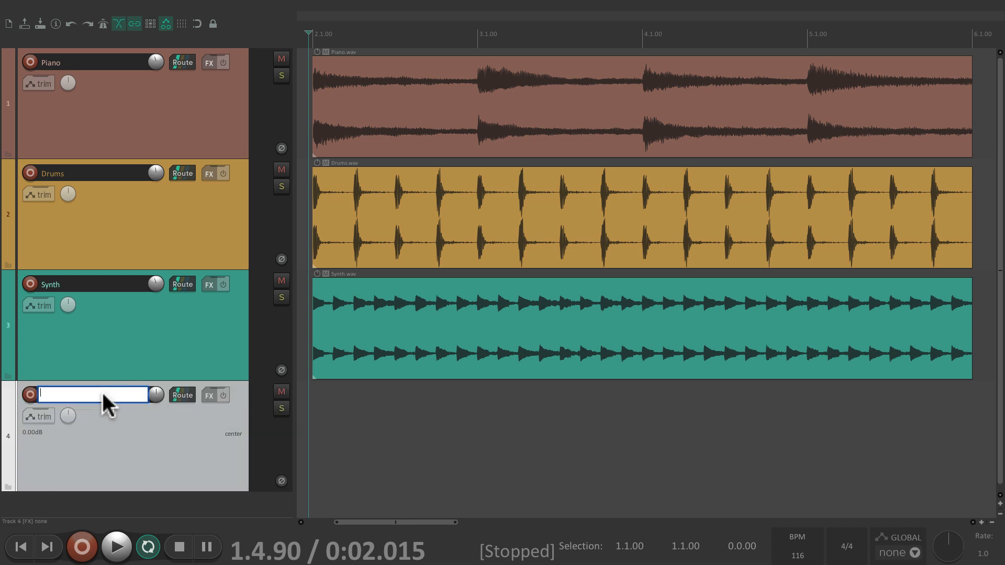
pyautogui.write('Buss')
pyautogui.press('Return')
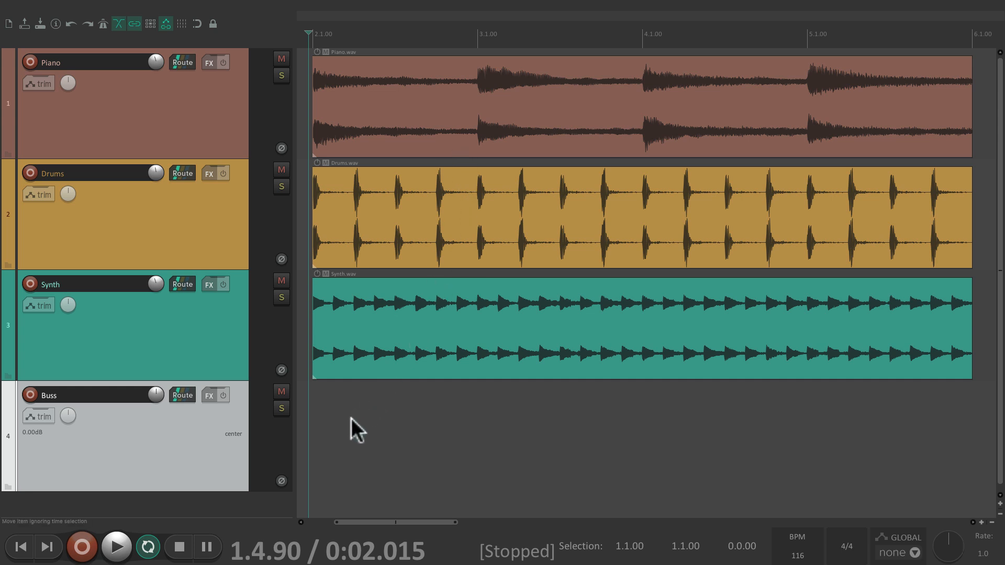
# - Examine the available send destinations in the Piano track's routing settings without adding a send
pyautogui.click(183, 63)
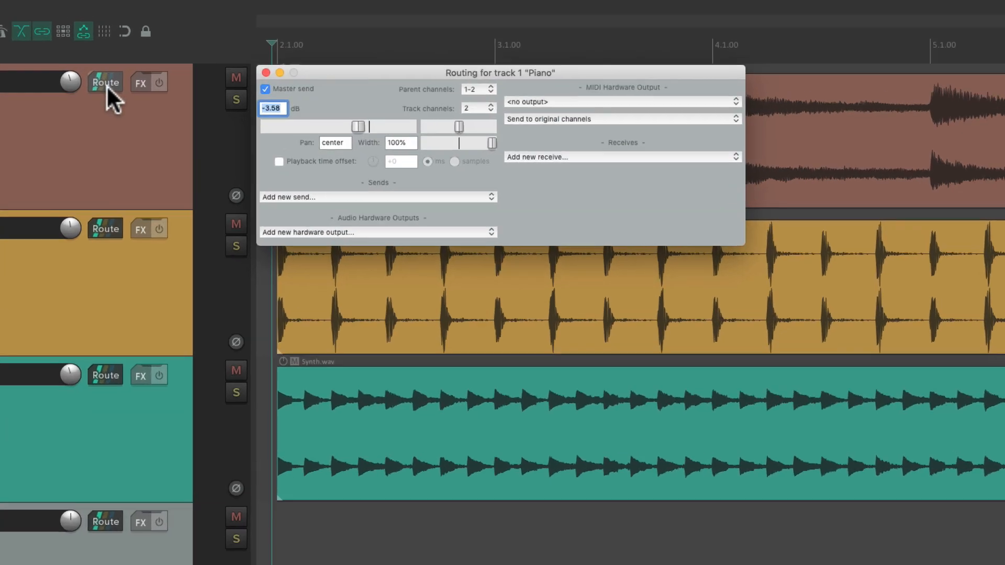
pyautogui.click(363, 147)
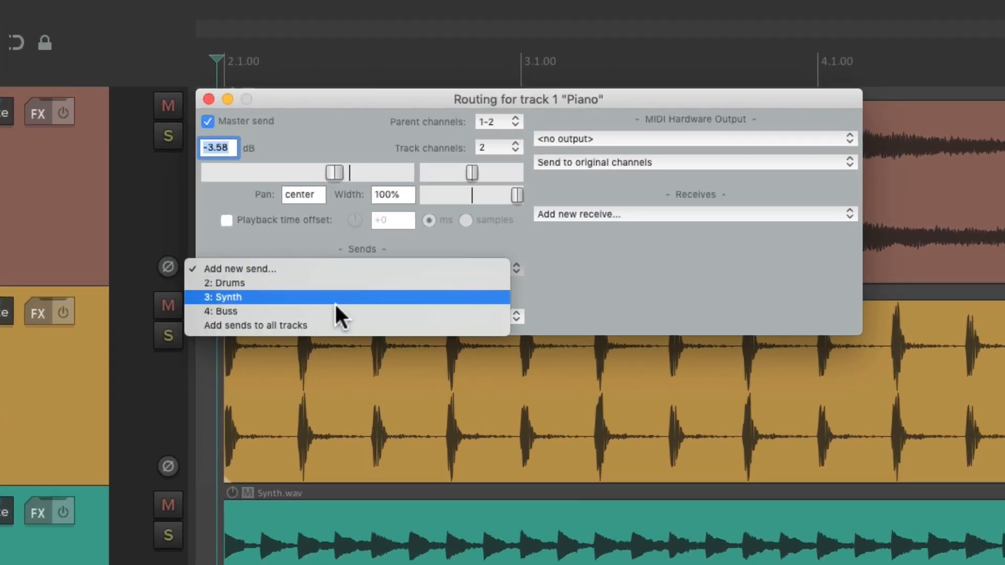
pyautogui.click(312, 235)
pyautogui.click(209, 99)
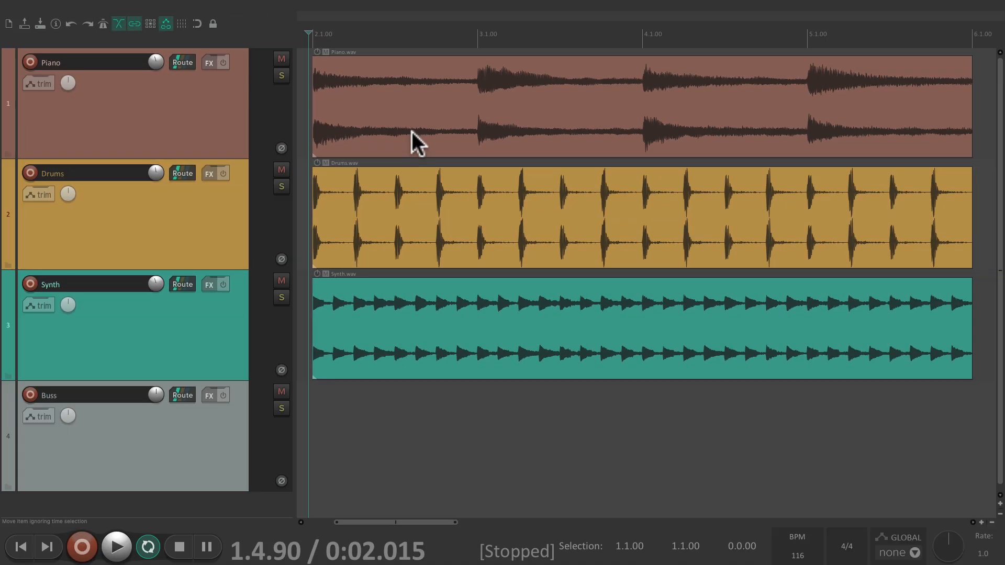
# - Select the Piano, Drums and Synth tracks together and route all three to the Buss track at once
pyautogui.click(159, 106)
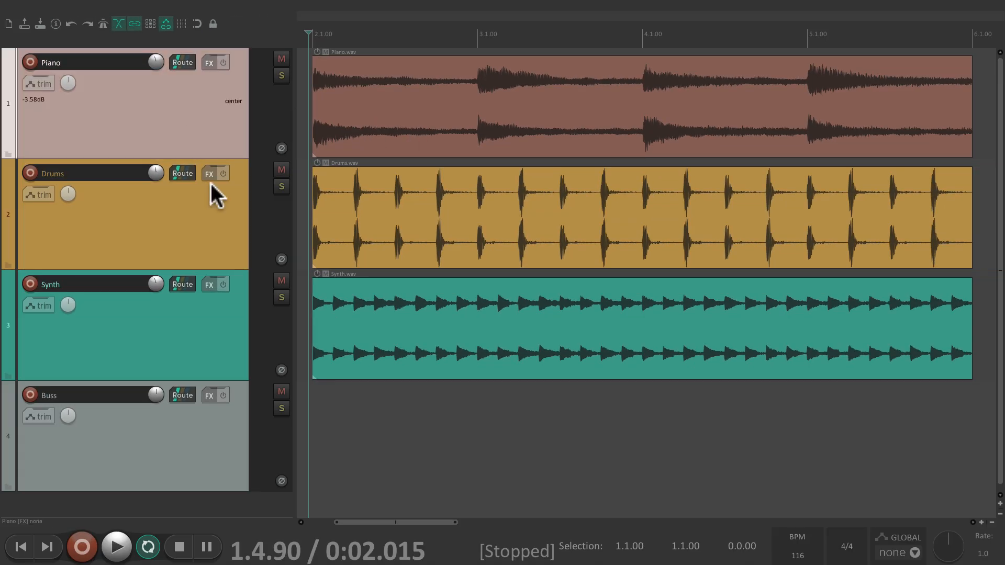
pyautogui.keyDown('shift'); pyautogui.click(205, 309); pyautogui.keyUp('shift')
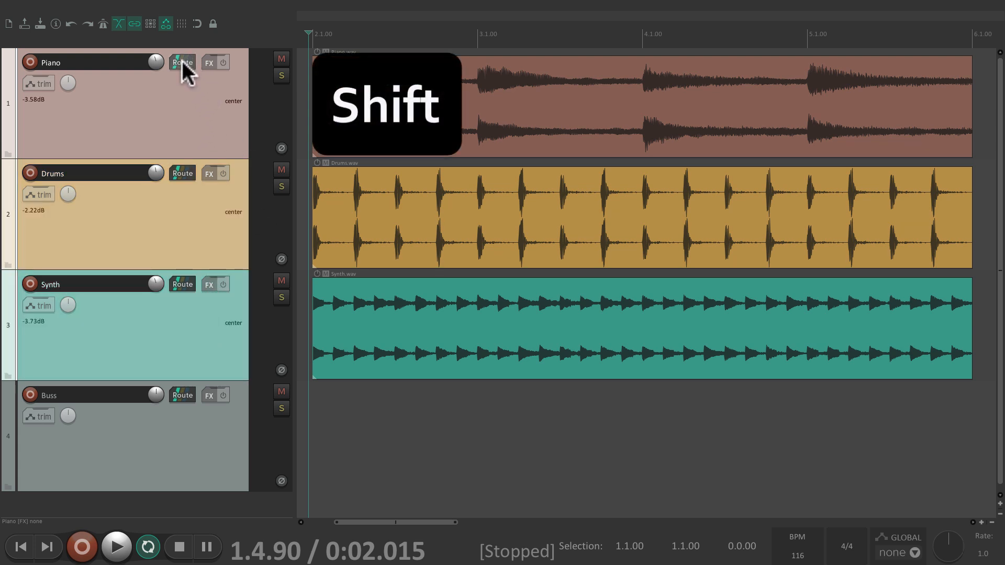
pyautogui.moveTo(182, 61); pyautogui.dragTo(213, 428)
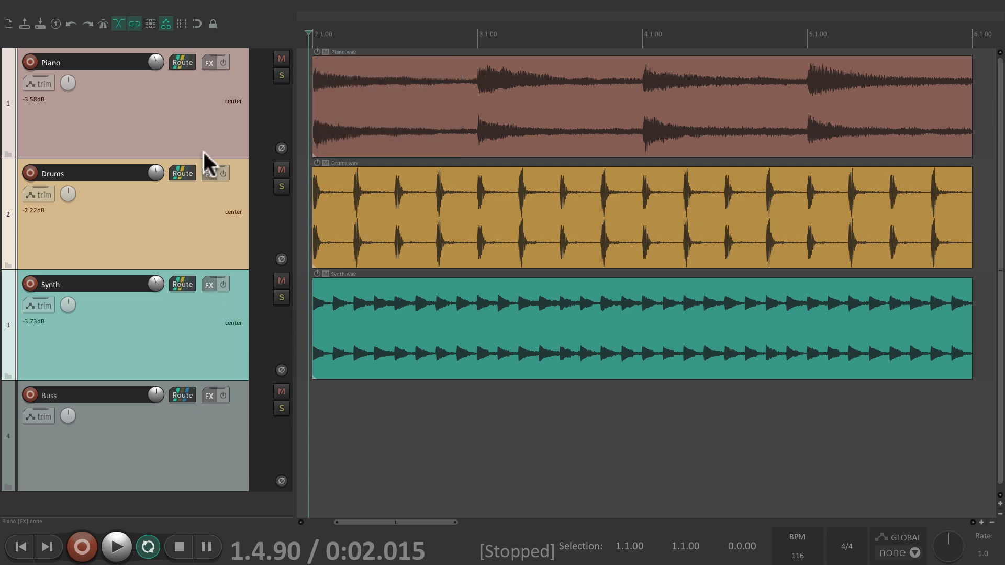
# - Check the sends to Buss in the routing settings of the Piano and Drums tracks
pyautogui.click(182, 63)
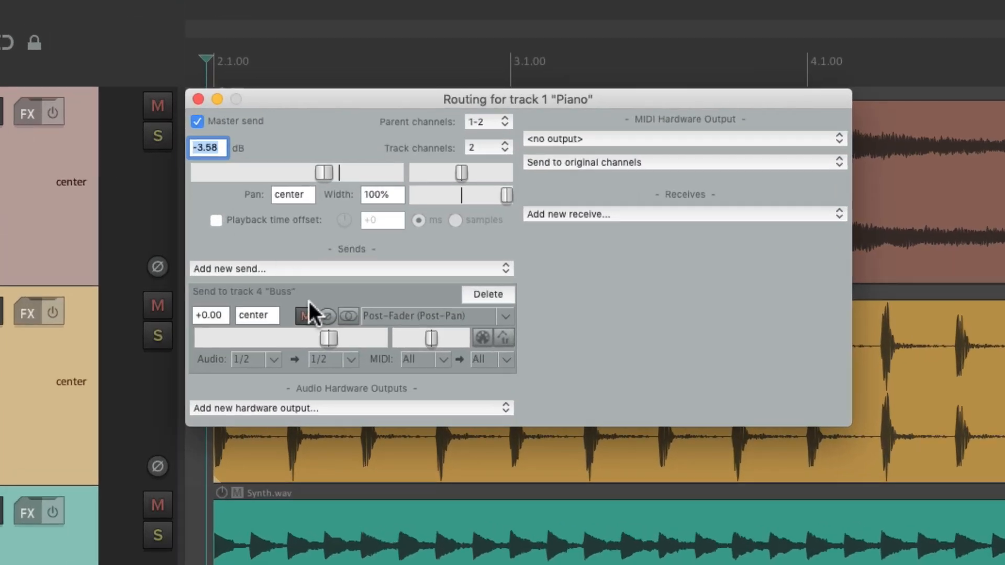
pyautogui.click(198, 99)
pyautogui.click(193, 167)
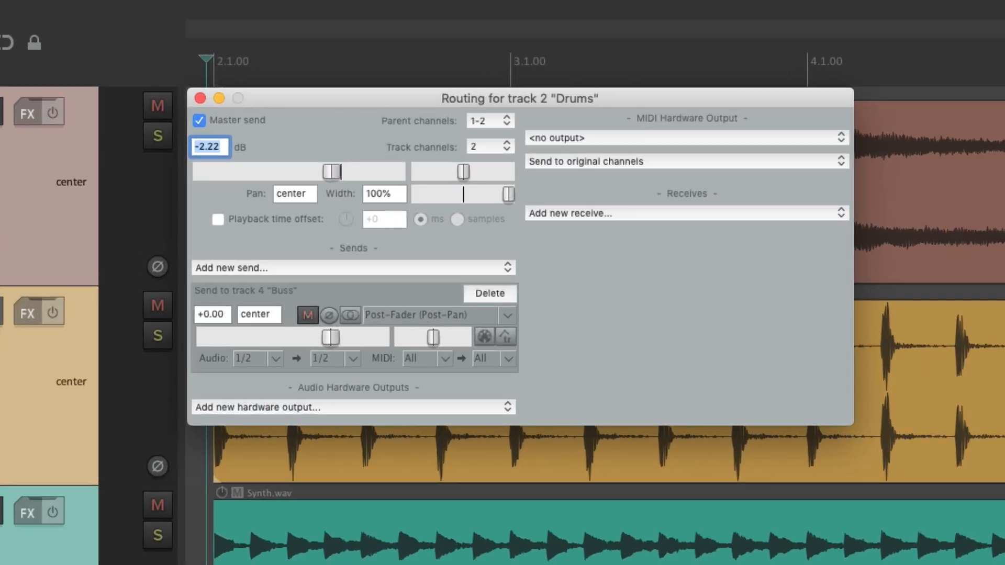
pyautogui.click(200, 98)
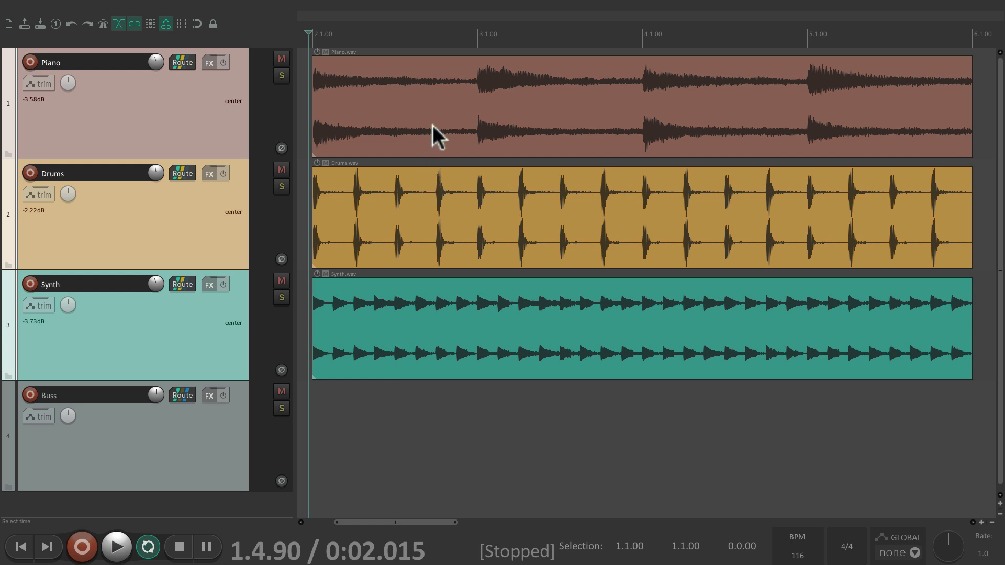
# - Turn off the master send on the Piano, Drums and Synth tracks together, and clear the track selection
pyautogui.click(188, 316)
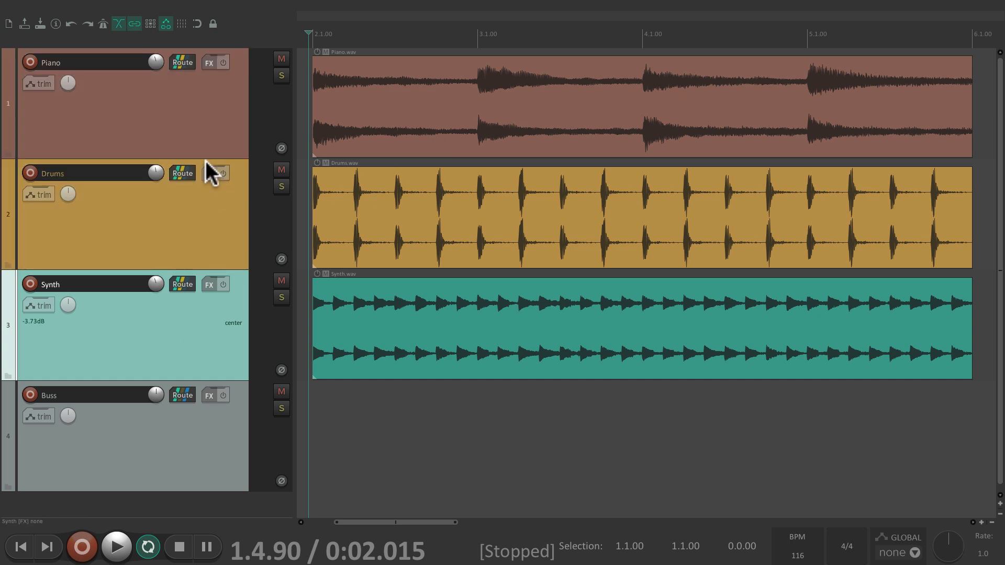
pyautogui.keyDown('shift'); pyautogui.click(193, 140); pyautogui.keyUp('shift')
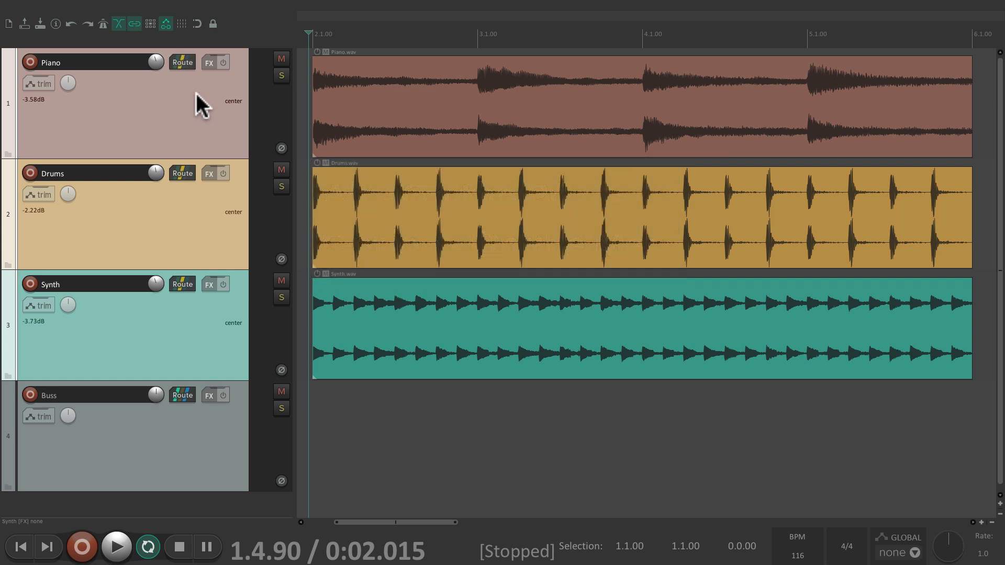
pyautogui.click(203, 409)
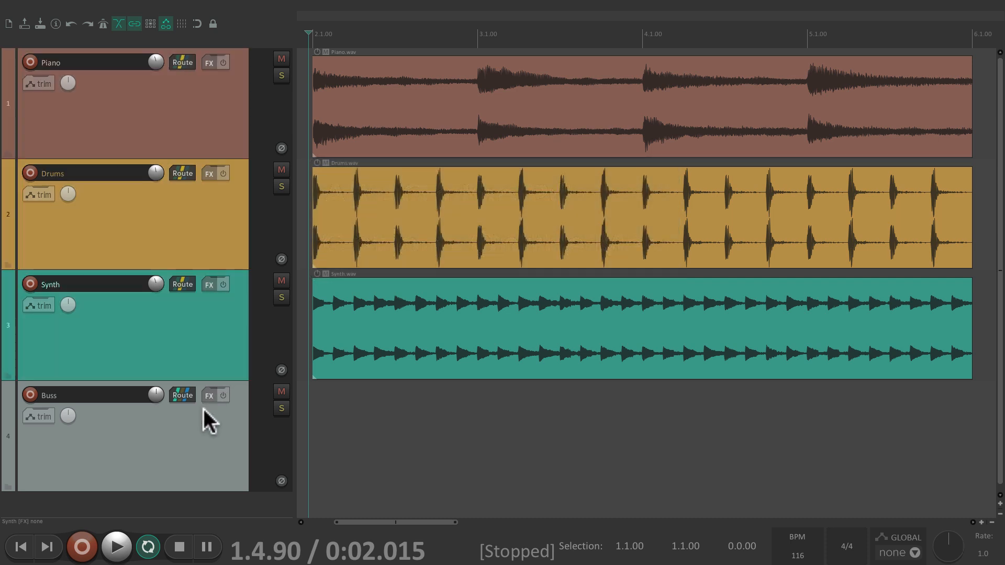
# - Test playback with the Buss track muted, and play the mix again with it unmuted
pyautogui.click(281, 393)
pyautogui.press('space')
pyautogui.press('space')
pyautogui.click(281, 393)
pyautogui.press('space')
pyautogui.moveTo(156, 396)
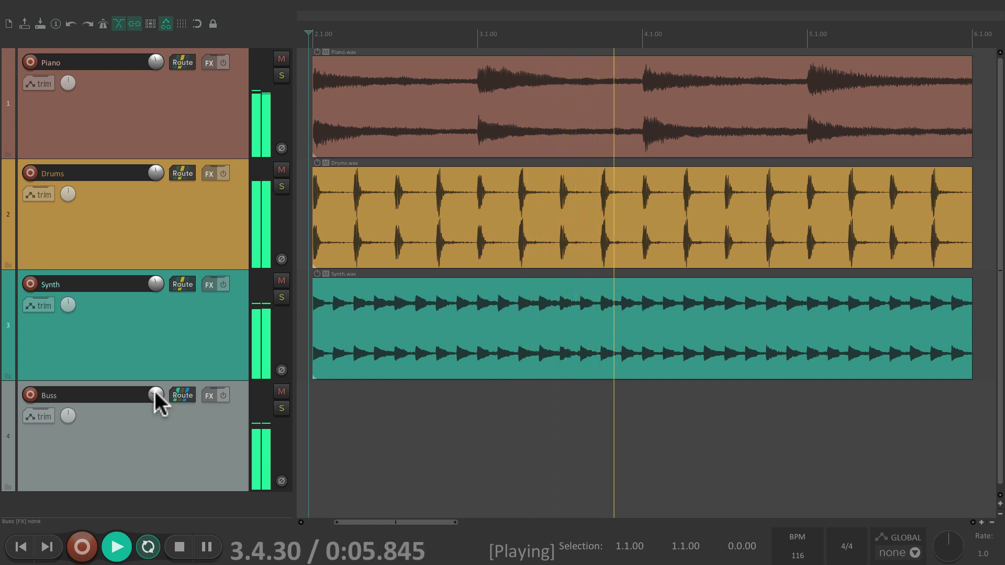
pyautogui.press('space')
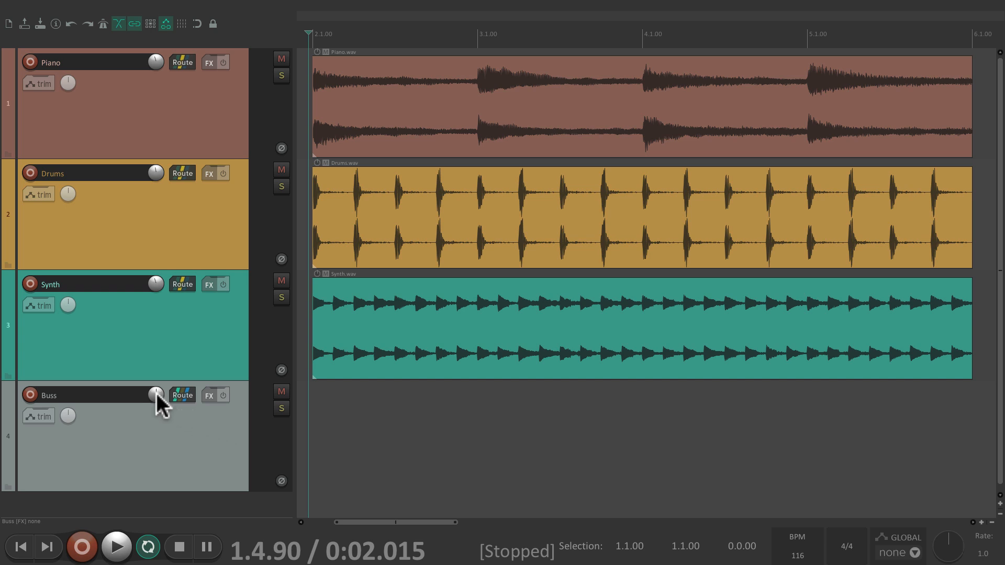
# - Lower the Buss track's volume to about -25.5 dB during playback and reset it to 0.00 dB
pyautogui.press('space')
pyautogui.moveTo(156, 391); pyautogui.dragTo(156, 431)
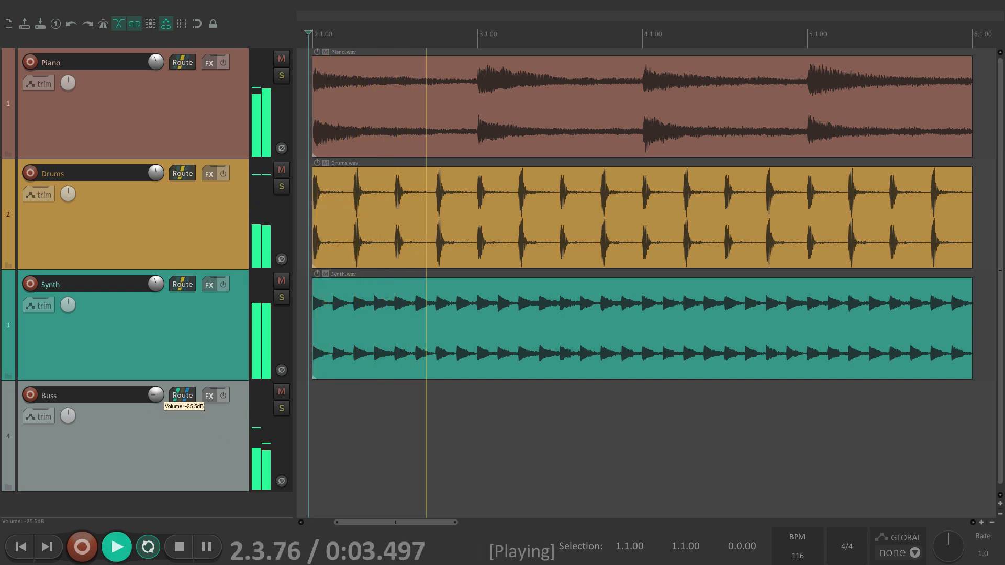
pyautogui.press('space')
pyautogui.doubleClick(155, 397)
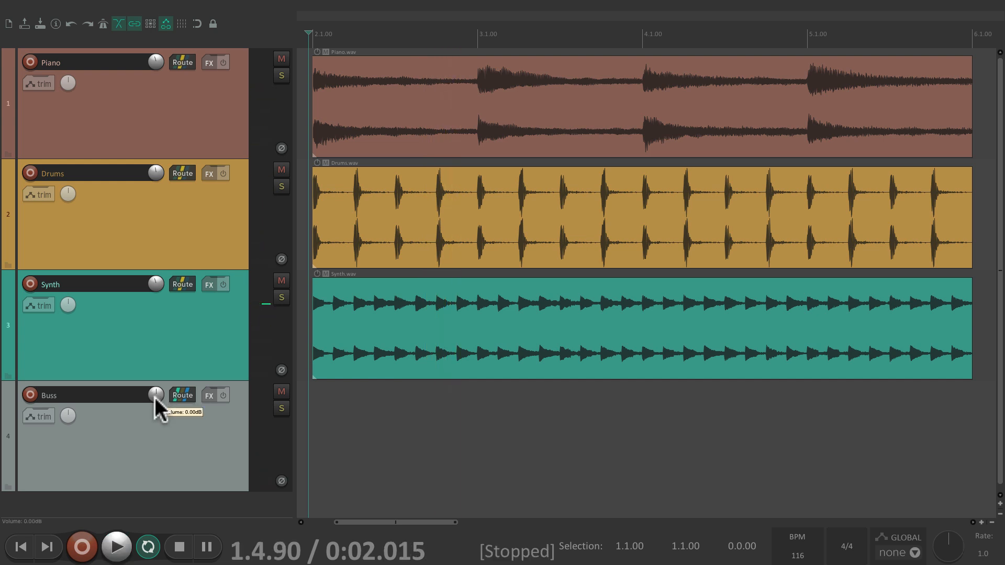
# - Mute the Buss track for another short playback of the combined tracks, and unmute it
pyautogui.click(279, 392)
pyautogui.press('space')
pyautogui.press('space')
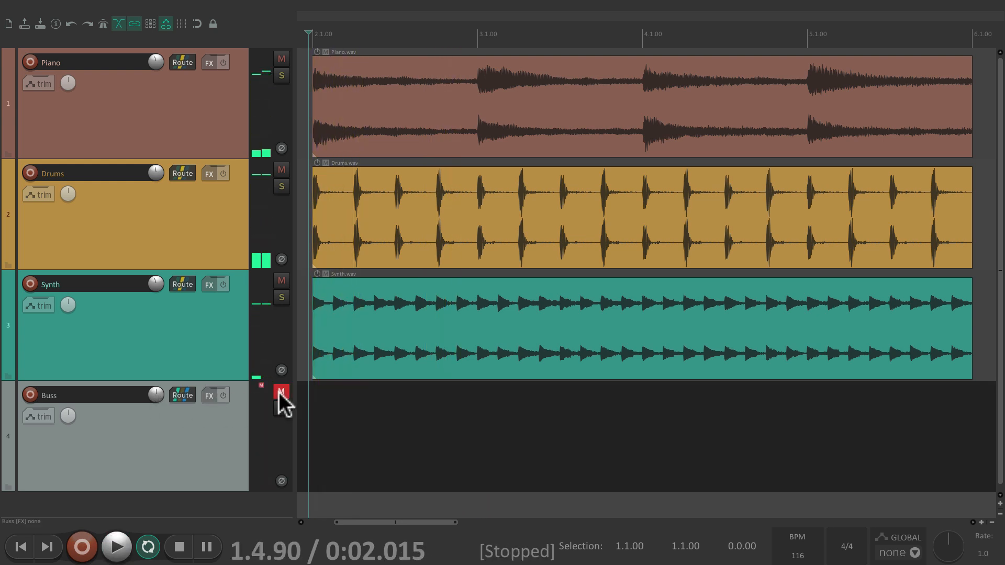
pyautogui.click(281, 392)
# - Pan the Buss track to about 43%R during playback, reset the pan to center and stop playback
pyautogui.press('space')
pyautogui.moveTo(68, 411); pyautogui.dragTo(68, 390)
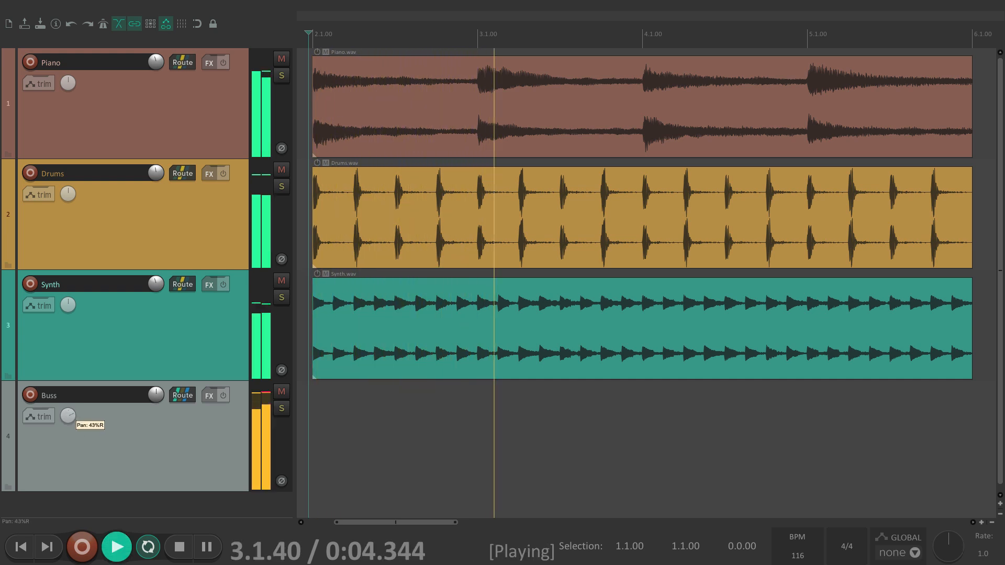
pyautogui.doubleClick(67, 416)
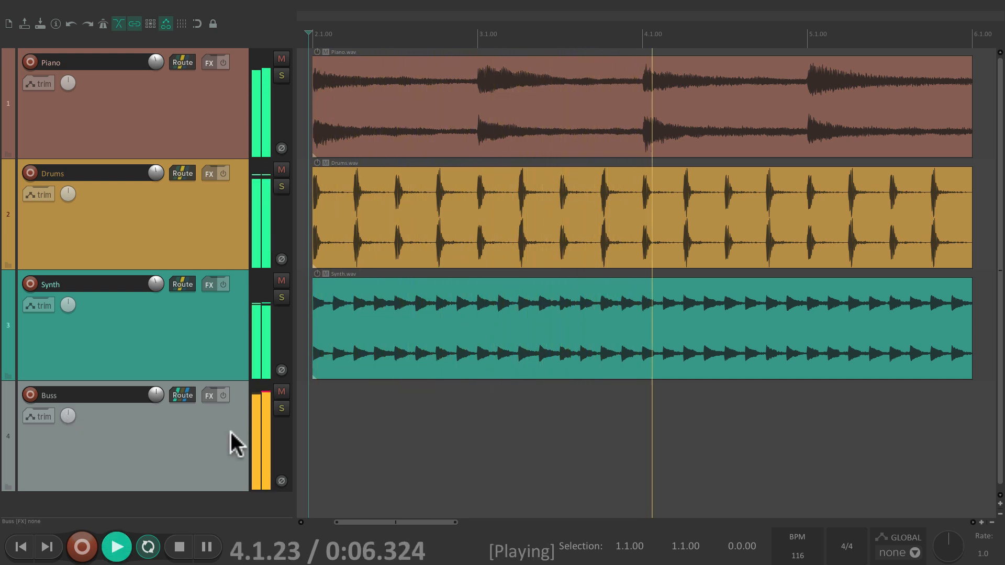
pyautogui.press('space')
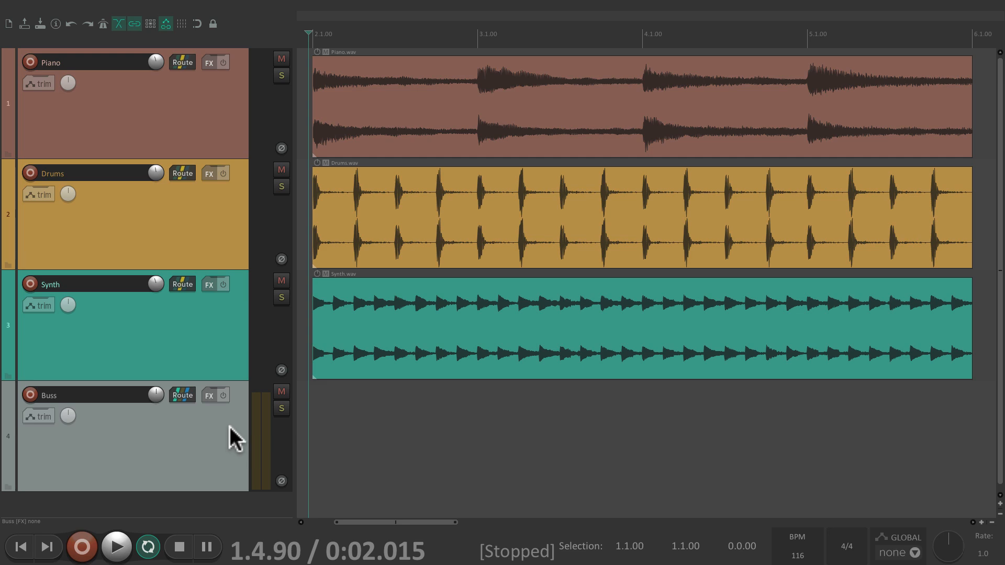
# - Add the Cockos ReaEQ plug-in to the Buss track and remove four bands so only one remains
pyautogui.click(209, 395)
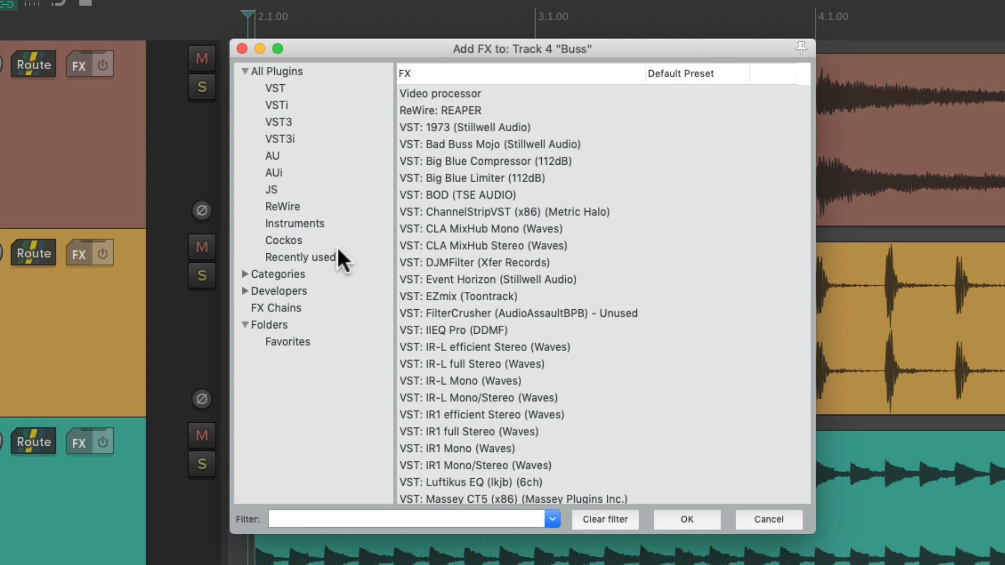
pyautogui.click(337, 241)
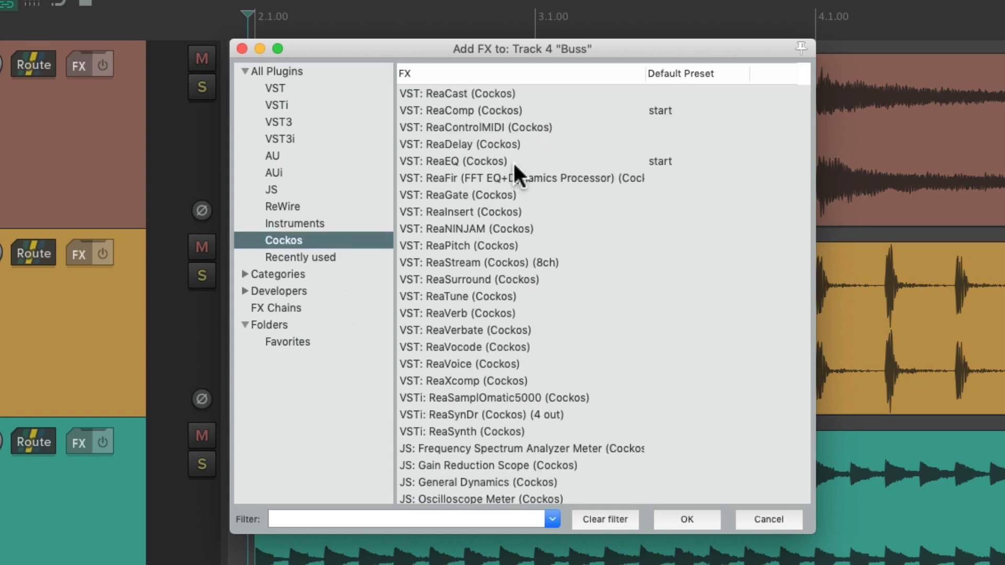
pyautogui.click(533, 162)
pyautogui.doubleClick(529, 160)
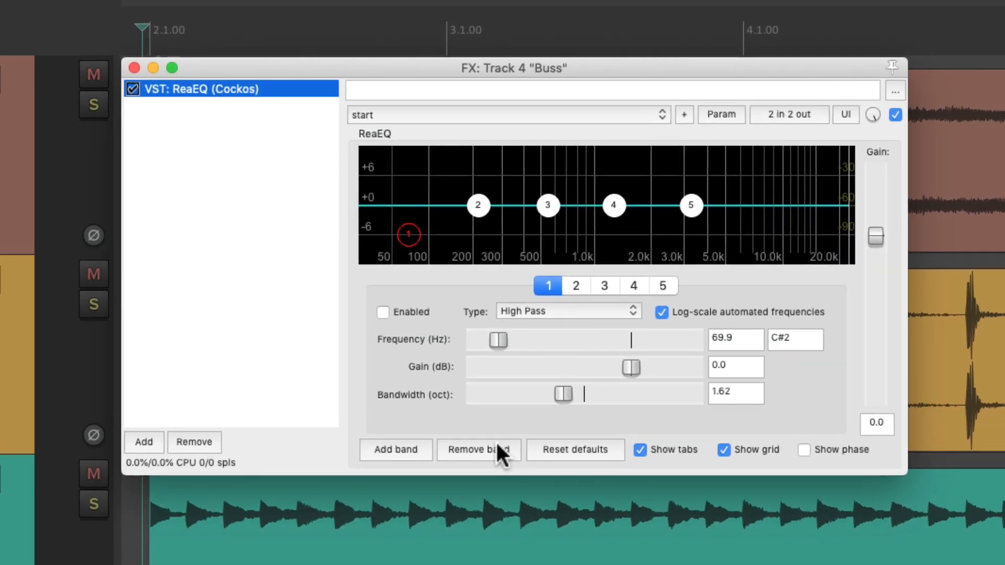
pyautogui.click(497, 450)
pyautogui.click(497, 450)
pyautogui.click(497, 450)
pyautogui.click(497, 450)
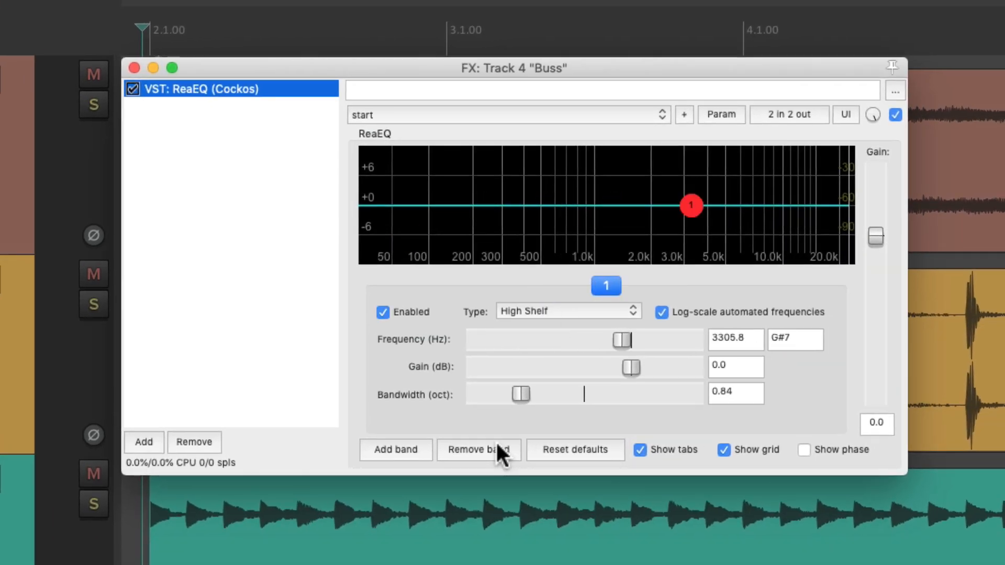
# - Change the remaining EQ band to High Pass, move it to about 4997 Hz and audition the filtered mix
pyautogui.click(573, 312)
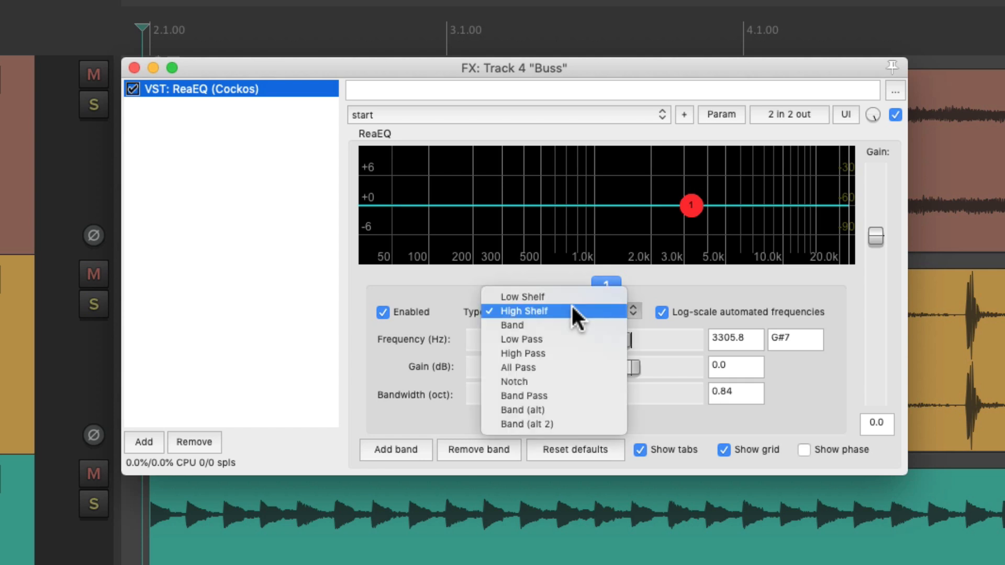
pyautogui.click(575, 347)
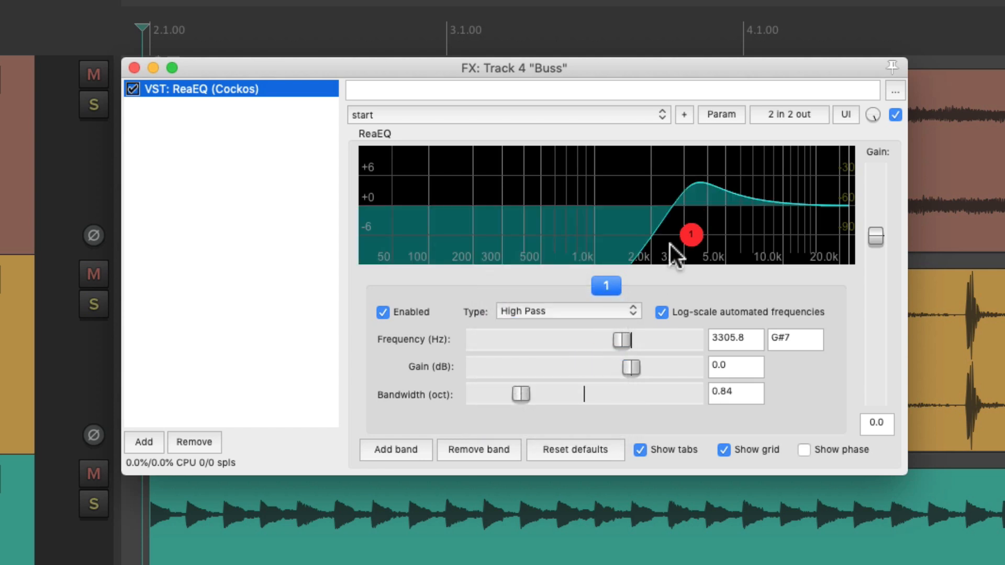
pyautogui.moveTo(686, 234); pyautogui.dragTo(724, 233)
pyautogui.press('space')
# - Switch the EQ band on the Buss track to Low Pass and move it to about 5233 Hz
pyautogui.click(584, 310)
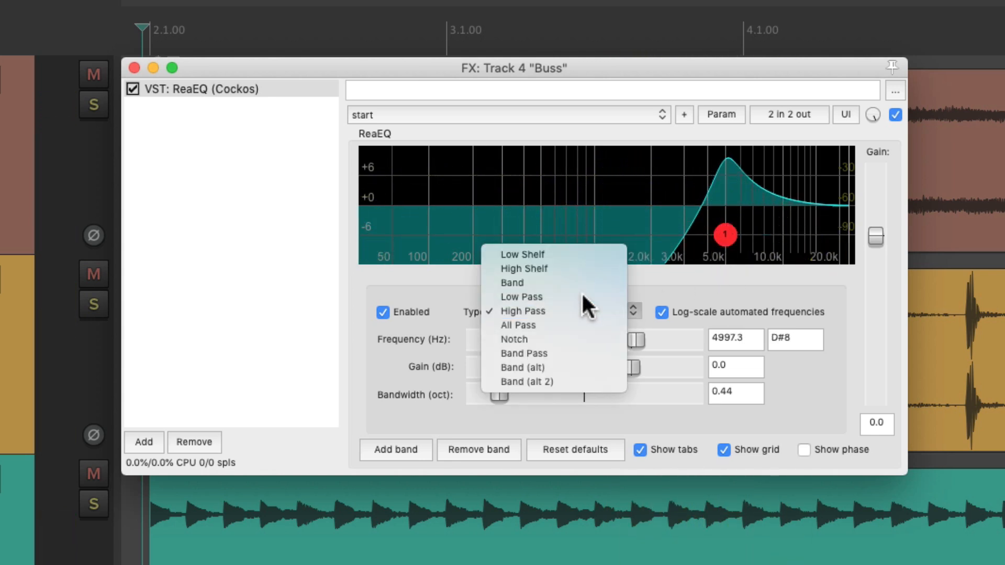
pyautogui.click(581, 295)
pyautogui.moveTo(729, 242)
pyautogui.mouseDown()
pyautogui.moveTo(692, 231)
pyautogui.moveTo(540, 242)
pyautogui.moveTo(730, 241)
pyautogui.mouseUp()
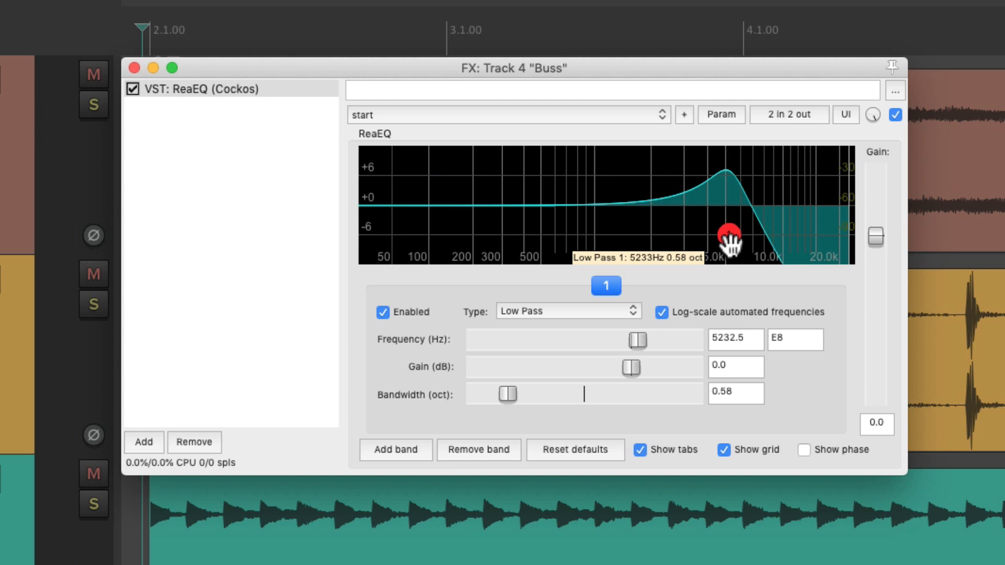
# - Replace ReaEQ on the Buss track with the Cockos ReaComp compressor
pyautogui.click(193, 438)
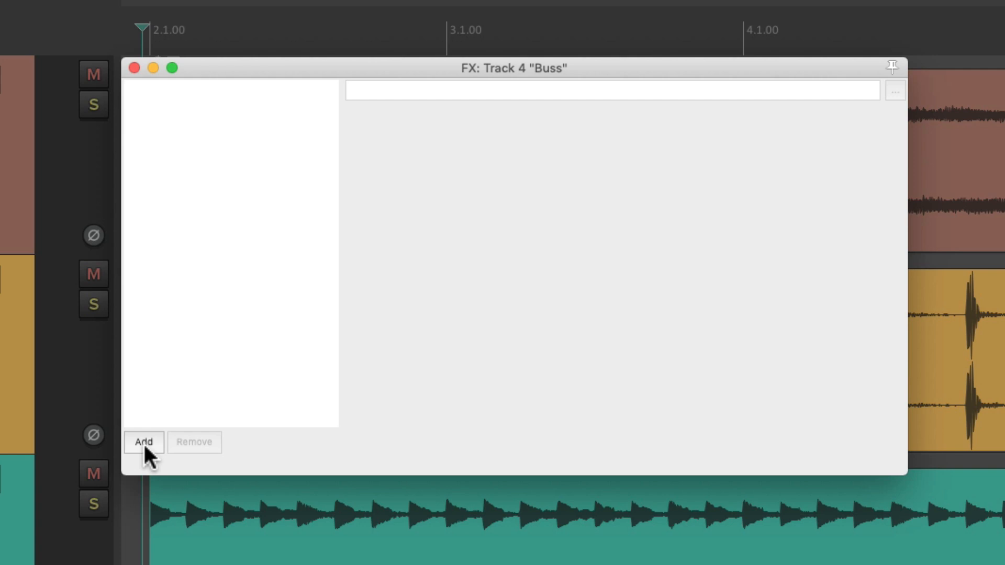
pyautogui.click(143, 442)
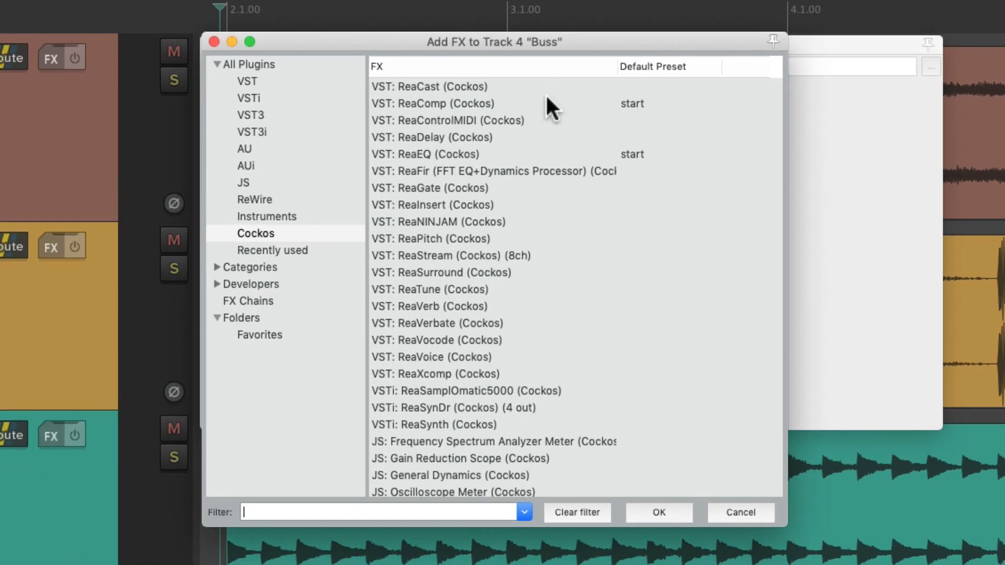
pyautogui.click(548, 104)
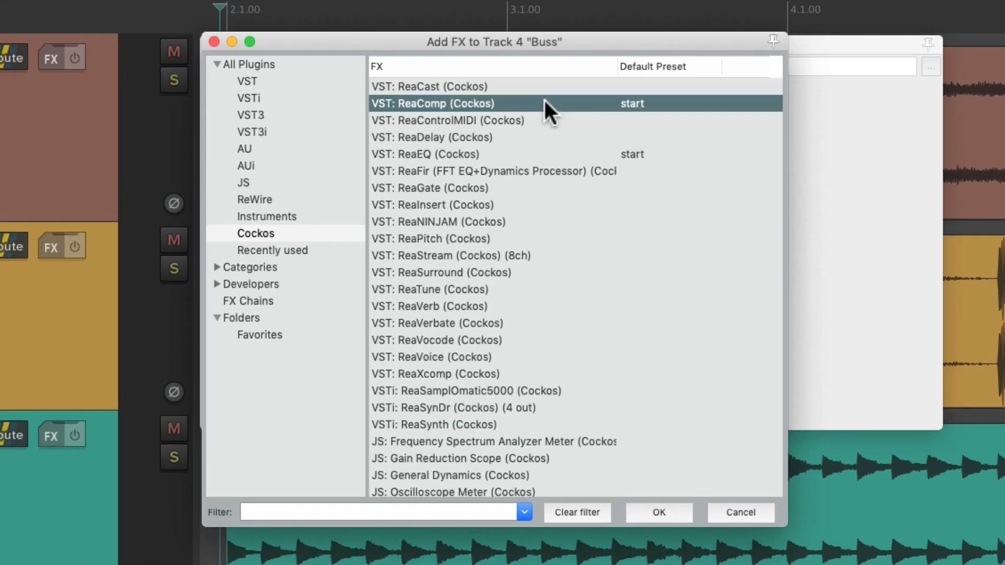
pyautogui.doubleClick(519, 103)
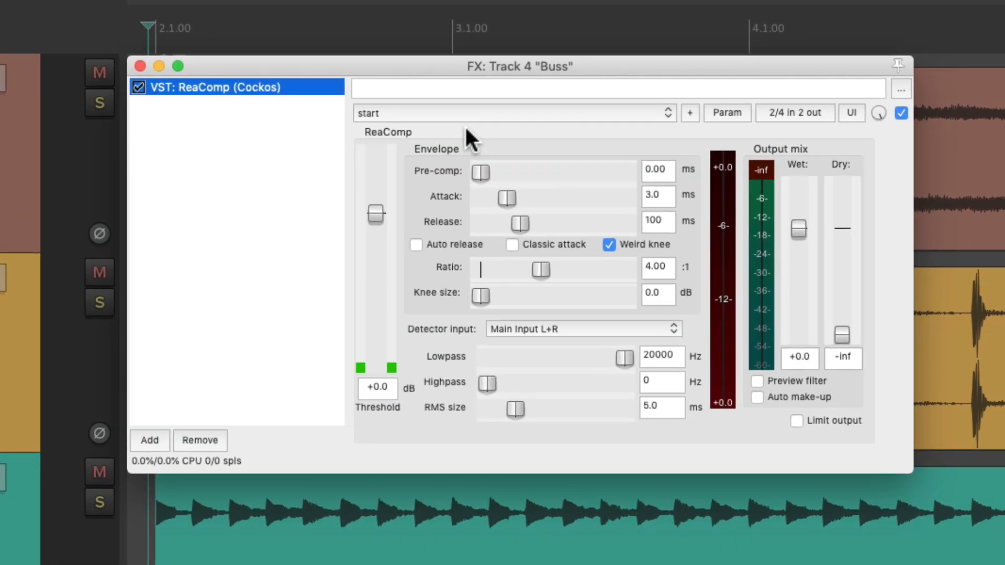
# - Play the mix and set ReaComp's attack to 1.6 ms, release to 53 ms and threshold to about -19.2 dB
pyautogui.press('space')
pyautogui.moveTo(376, 214); pyautogui.dragTo(372, 290)
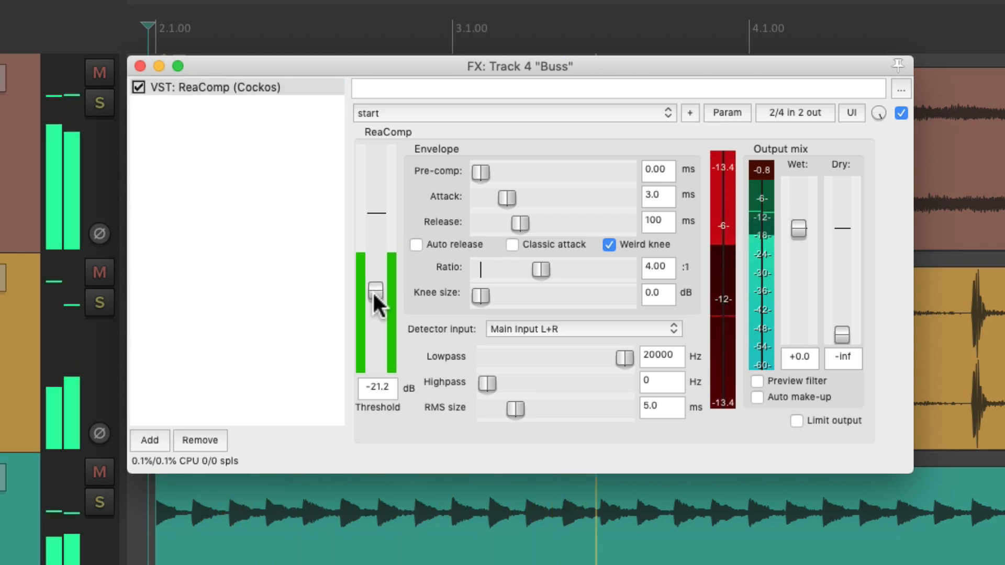
pyautogui.moveTo(496, 198); pyautogui.dragTo(507, 222)
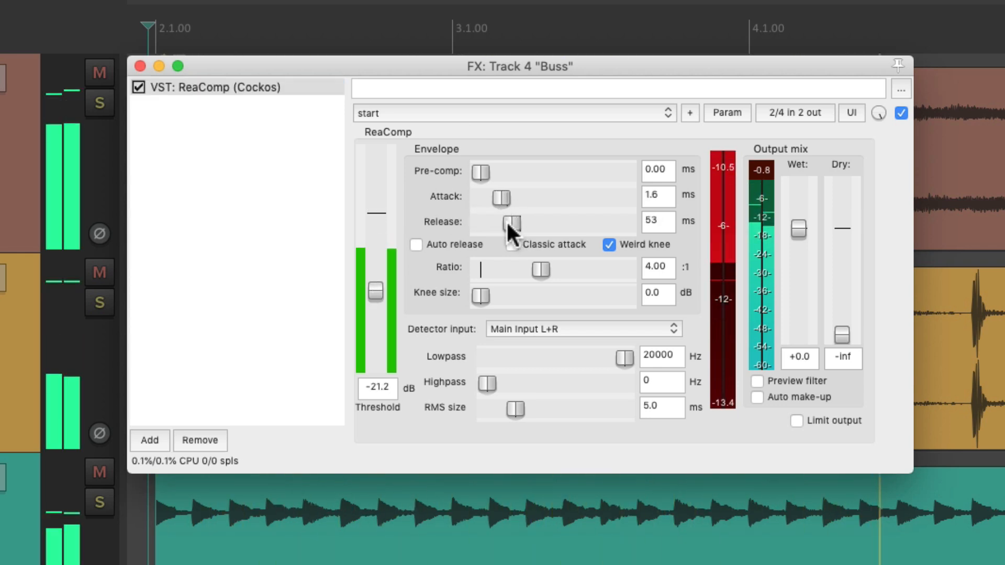
pyautogui.moveTo(380, 286); pyautogui.dragTo(375, 282)
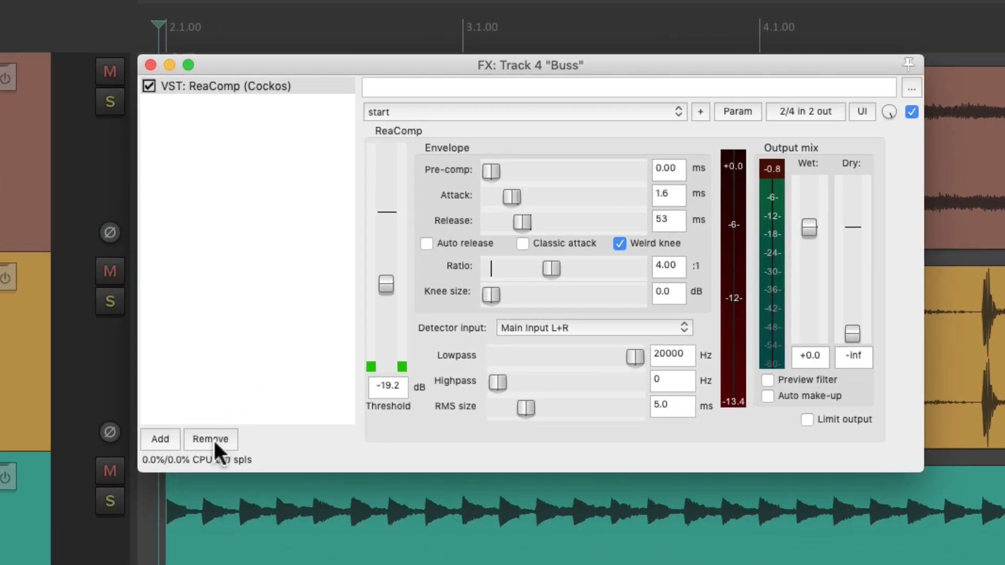
# - Replace ReaComp on the Buss track with JS: Distortion (Fuzz), filtering the plug-in list by "dist"
pyautogui.click(272, 357)
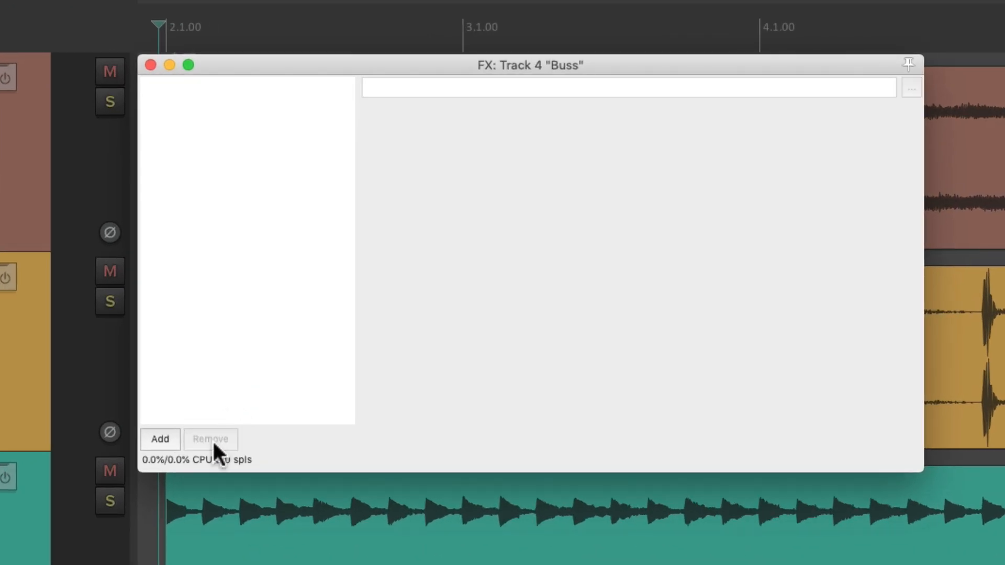
pyautogui.click(160, 439)
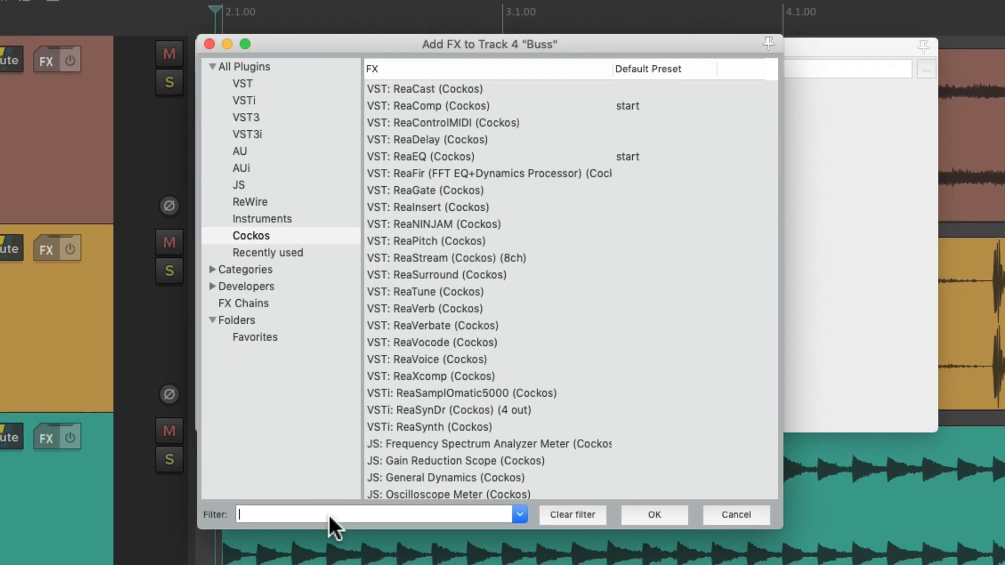
pyautogui.write('dist')
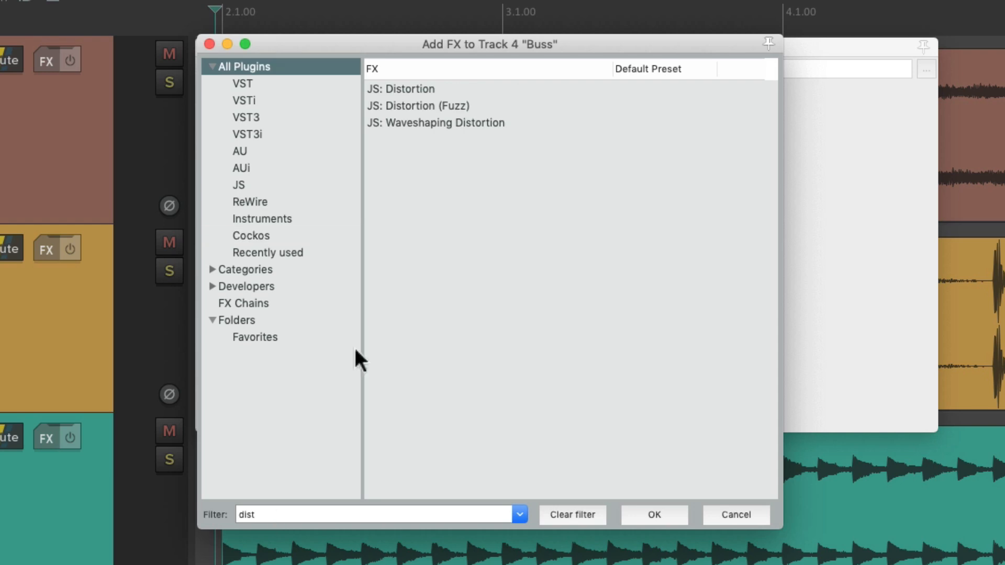
pyautogui.click(475, 105)
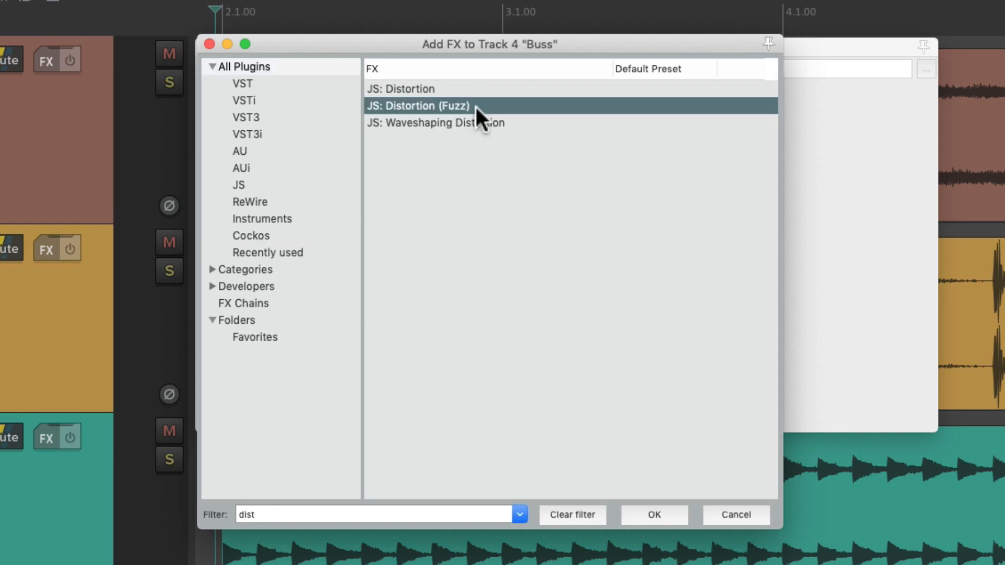
pyautogui.doubleClick(475, 104)
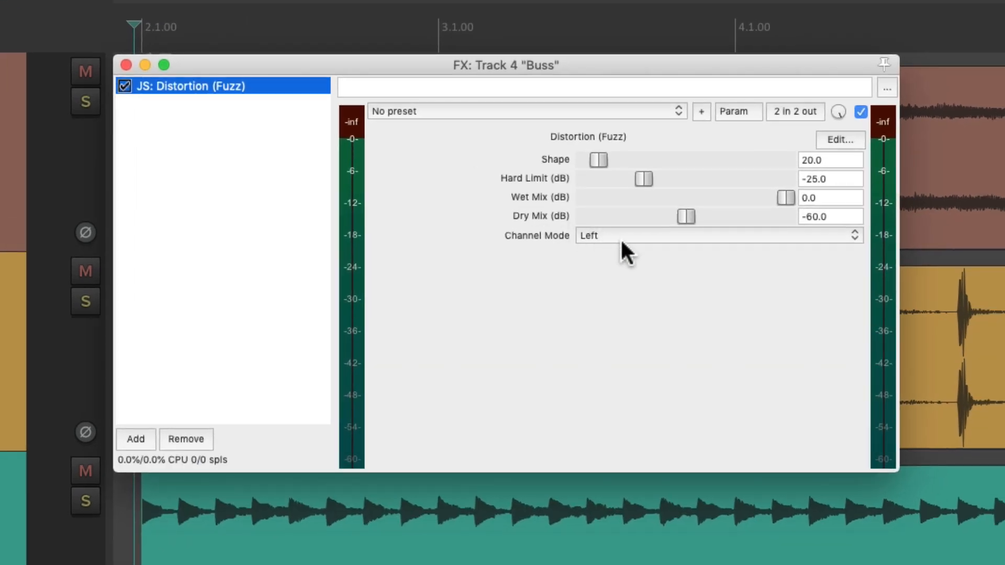
# - Set the distortion's channel mode to Stereo and its shape to 3.0, and audition the distorted mix
pyautogui.click(623, 244)
pyautogui.click(654, 263)
pyautogui.moveTo(599, 165); pyautogui.dragTo(588, 175)
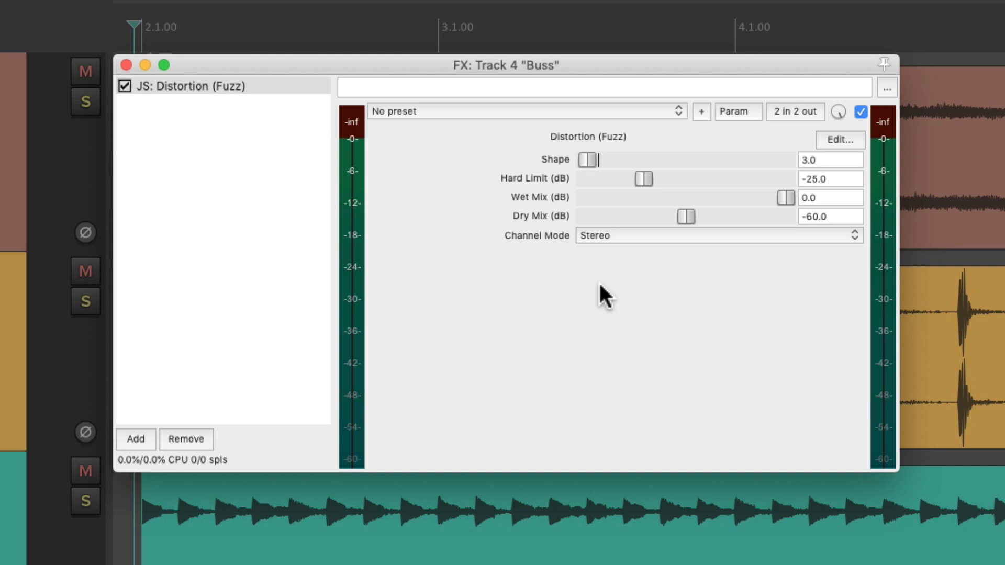
pyautogui.press('space')
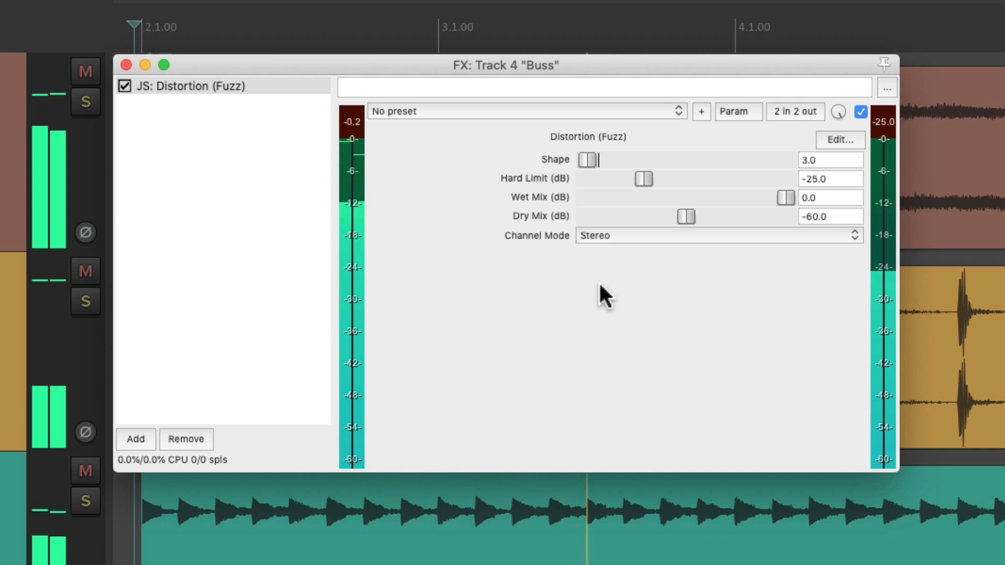
pyautogui.press('space')
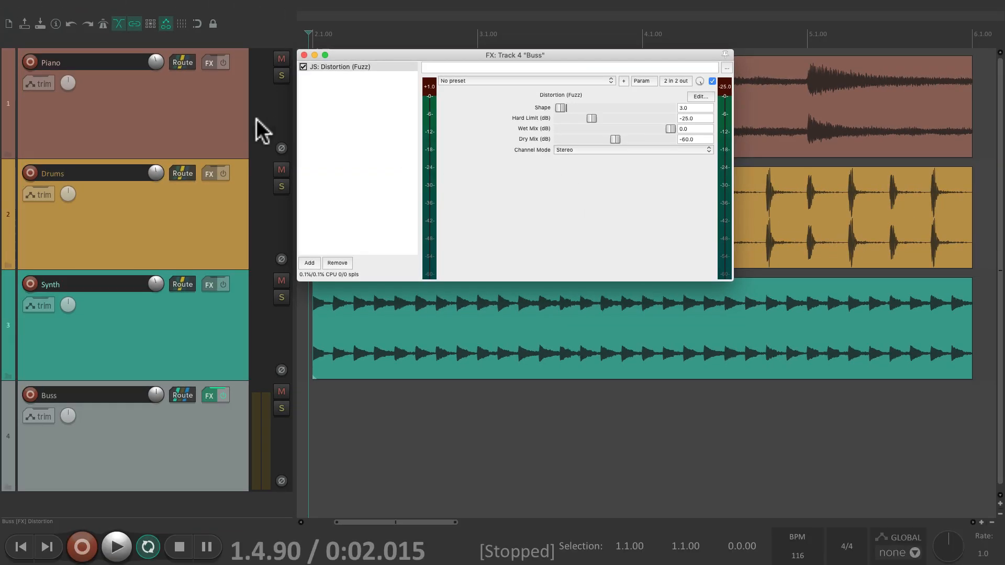
# - Select the Piano, Drums and Synth tracks, test playback with the Buss track muted, and unmute it
pyautogui.click(216, 122)
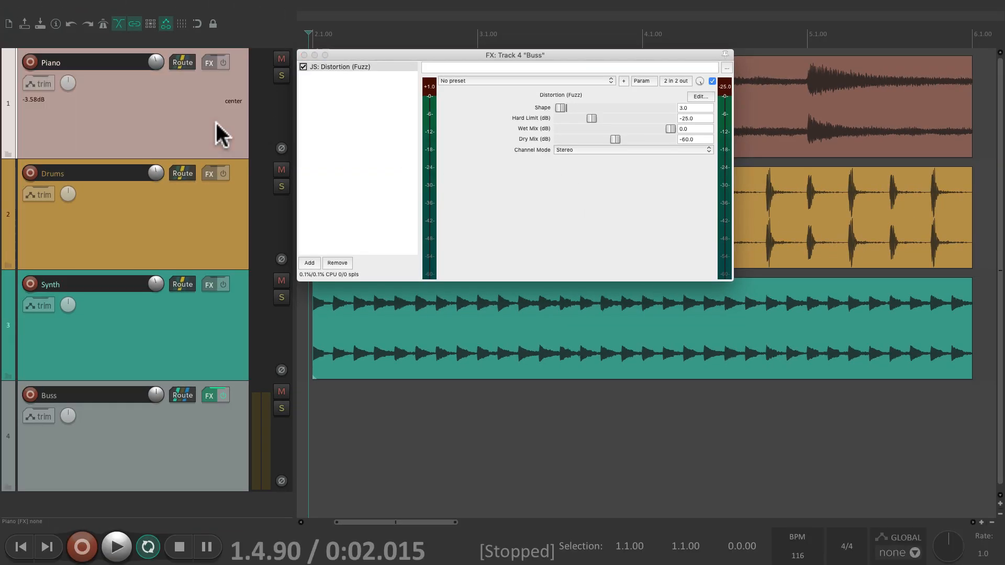
pyautogui.keyDown('shift'); pyautogui.click(211, 303); pyautogui.keyUp('shift')
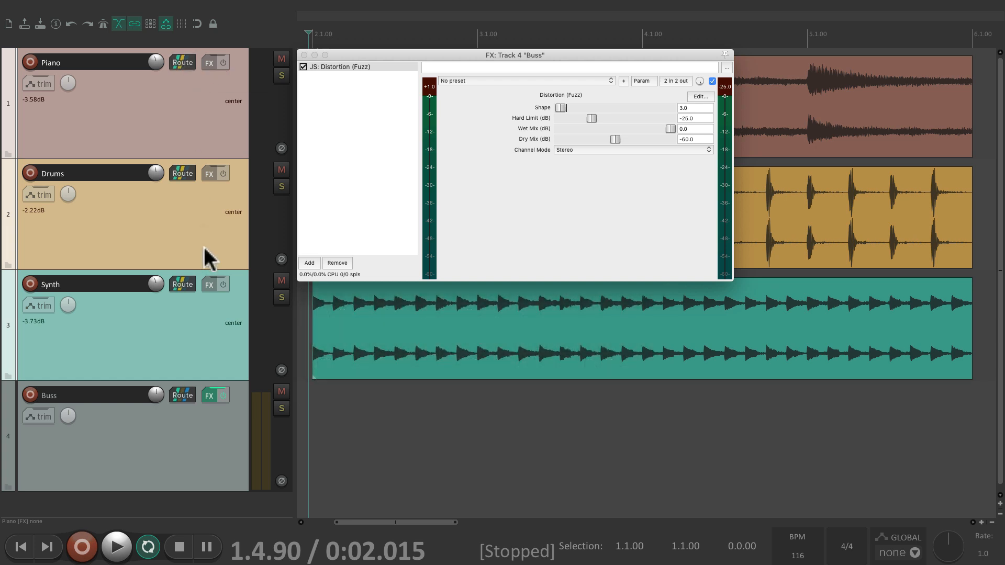
pyautogui.click(278, 390)
pyautogui.press('space')
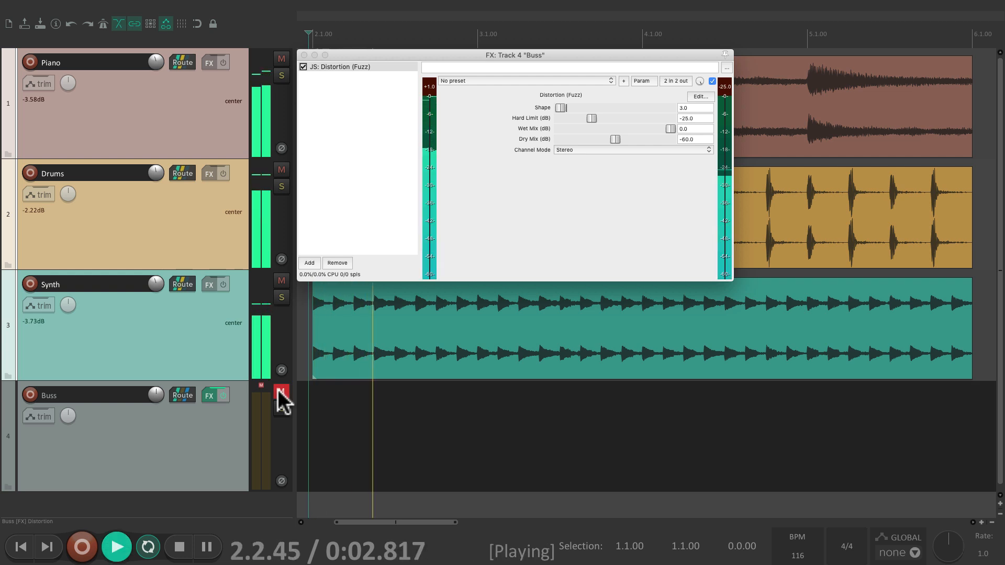
pyautogui.press('space')
pyautogui.click(278, 390)
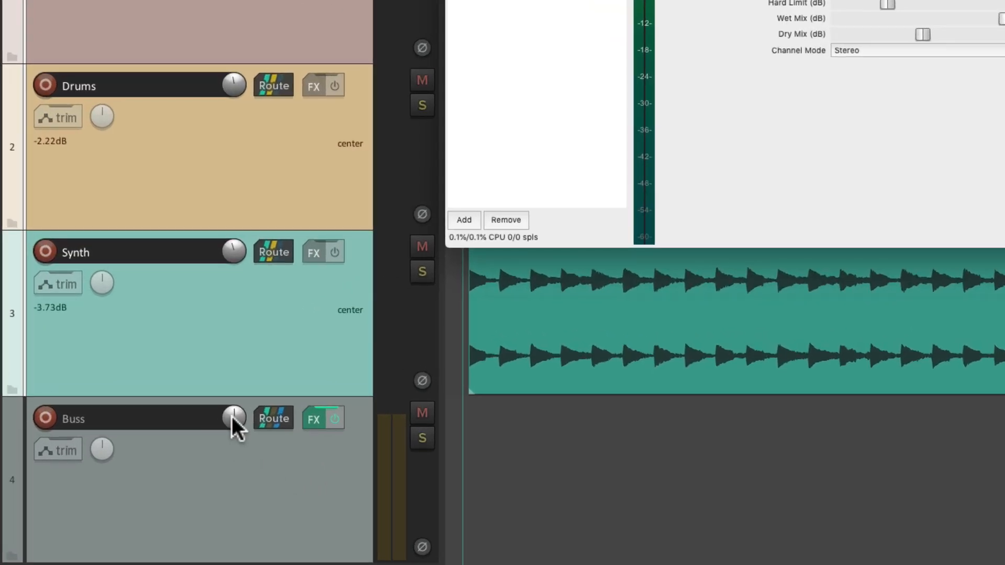
# - Lower the Buss track's volume in small amounts while auditioning the mix, and stop playback
pyautogui.moveTo(231, 416)
pyautogui.mouseDown()
pyautogui.moveTo(224, 425)
pyautogui.moveTo(233, 424)
pyautogui.mouseUp()
pyautogui.press('space')
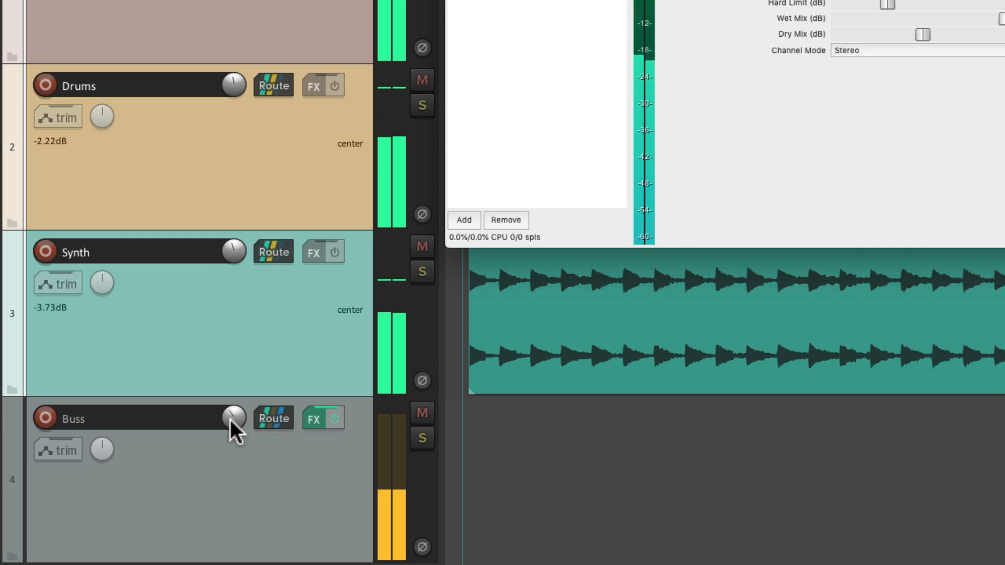
pyautogui.press('space')
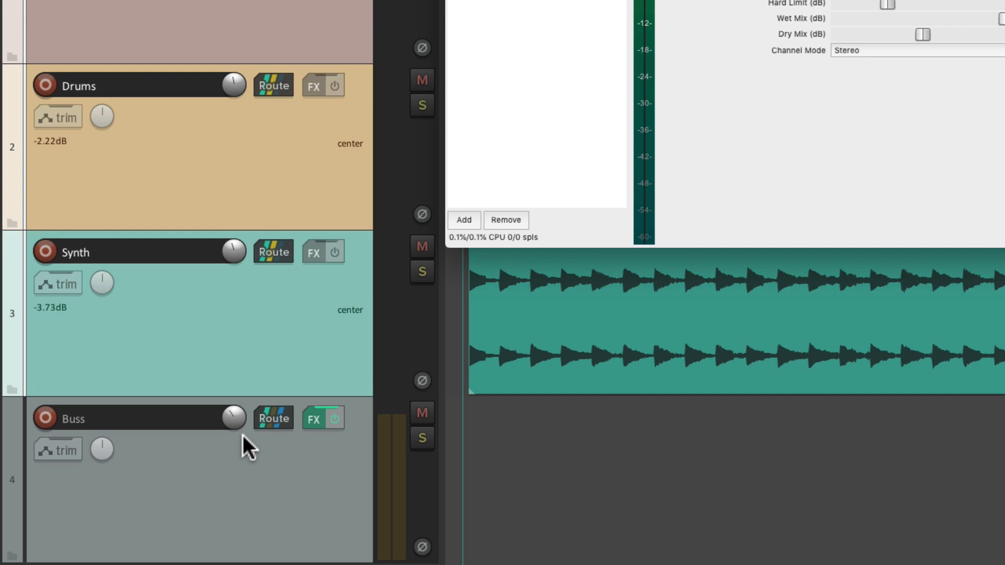
pyautogui.press('space')
pyautogui.moveTo(232, 421); pyautogui.dragTo(233, 422)
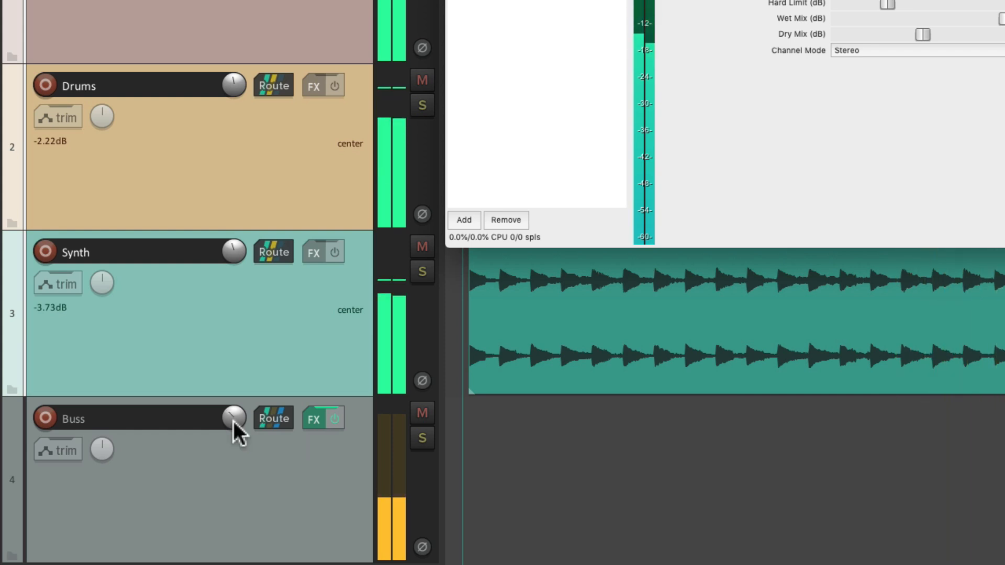
pyautogui.press('space')
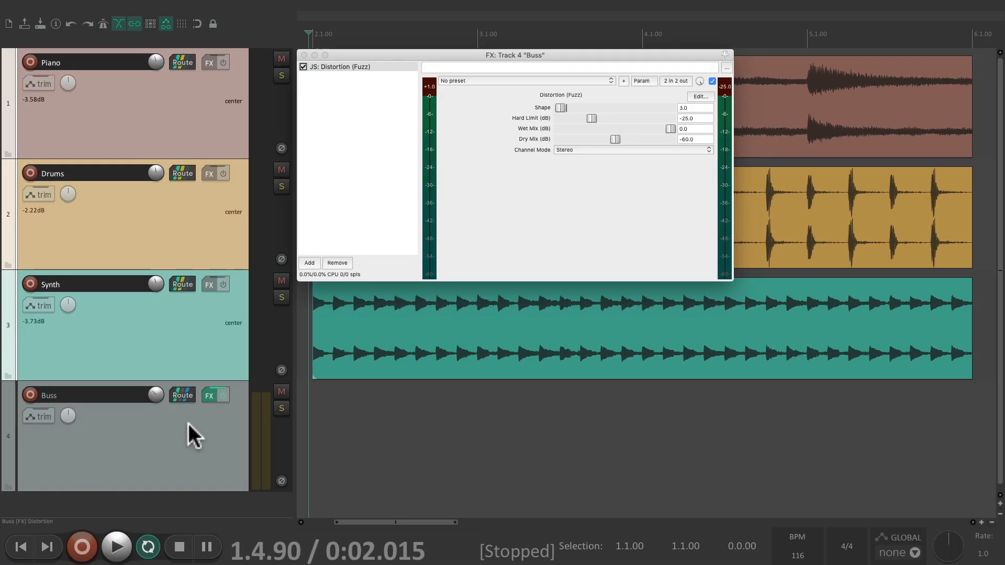
# - Close the Buss track's FX window and delete the Buss track
pyautogui.click(304, 55)
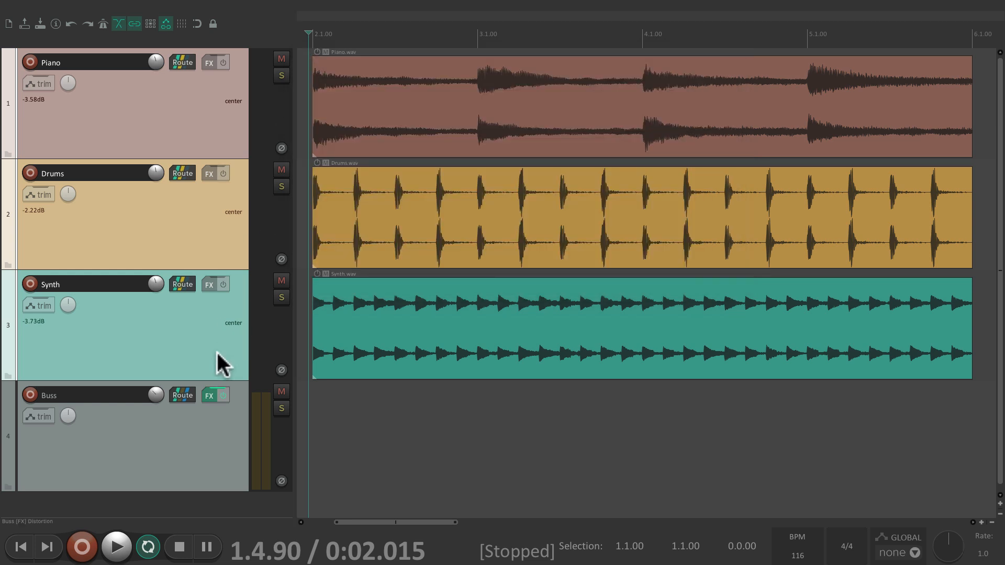
pyautogui.click(189, 460)
pyautogui.press('Delete')
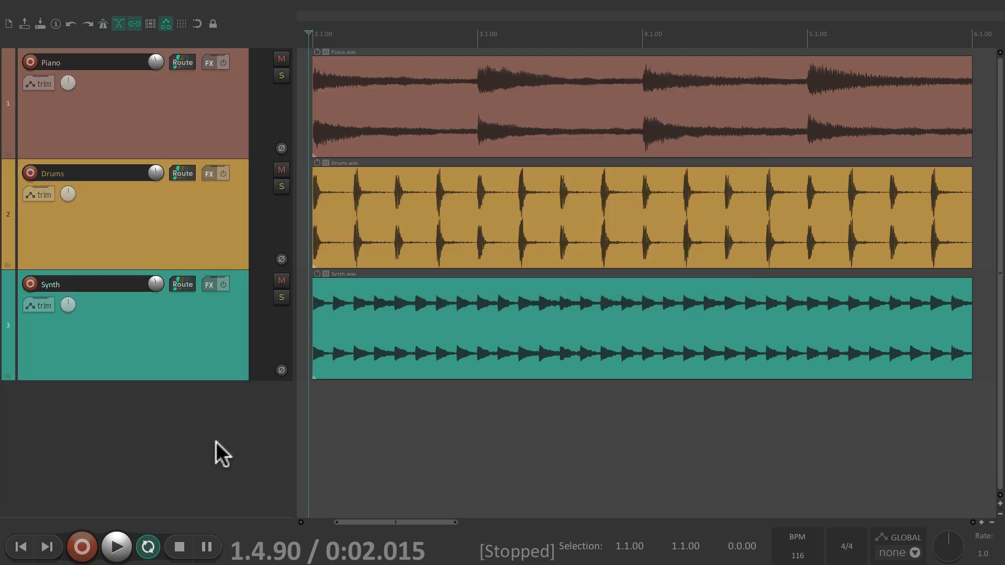
# - Add a new track below Synth and name it "Reverb"
pyautogui.doubleClick(206, 442)
pyautogui.doubleClick(115, 395)
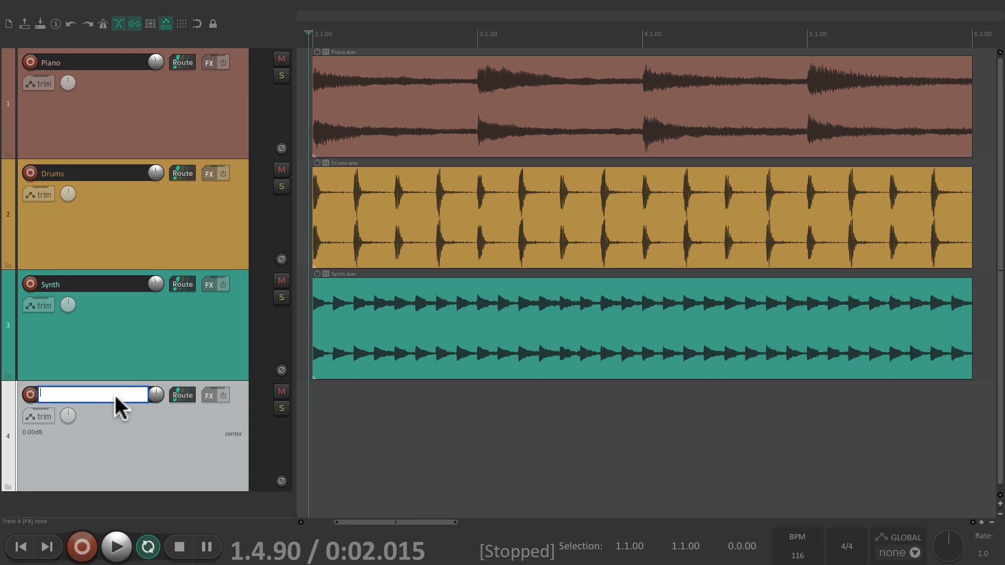
pyautogui.write('Reverb')
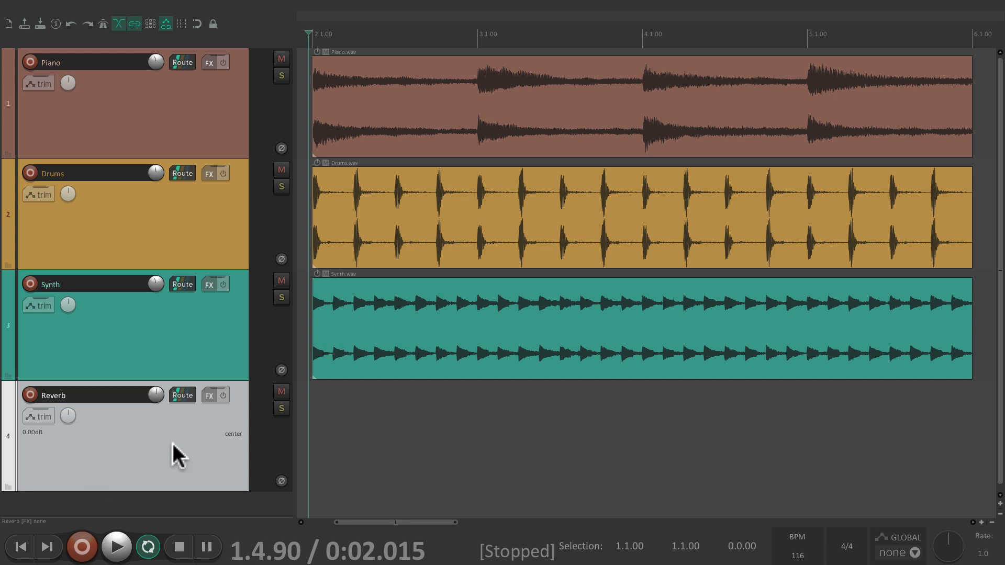
# - Add the Cockos ReaVerbate plug-in to the Reverb track
pyautogui.click(207, 395)
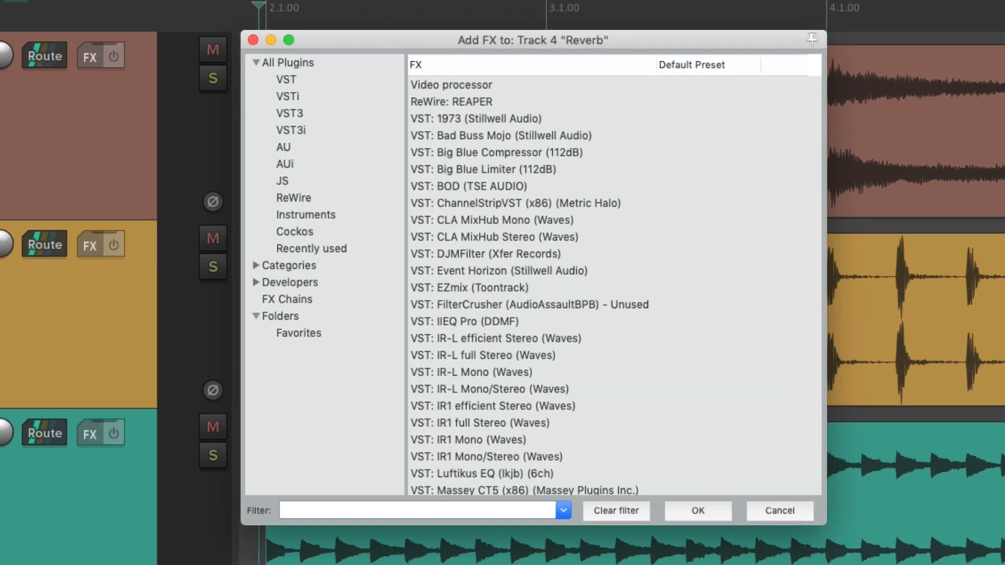
pyautogui.click(353, 167)
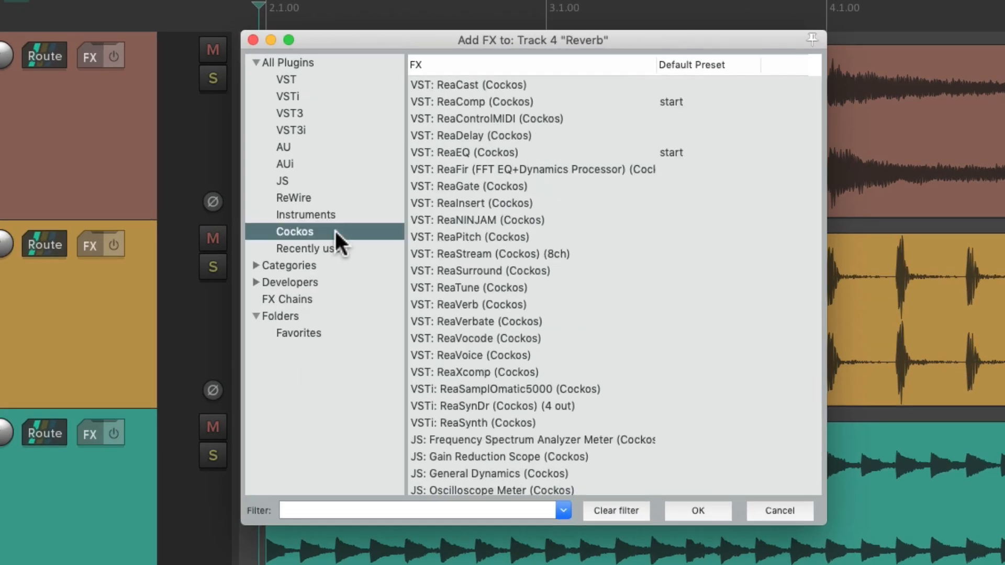
pyautogui.scroll(-3, 638, 342)
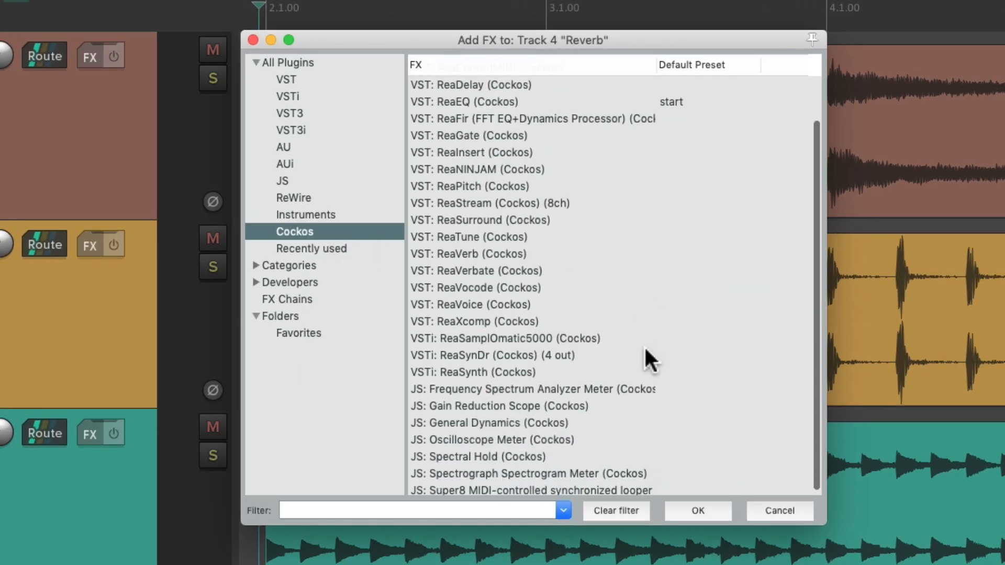
pyautogui.click(562, 267)
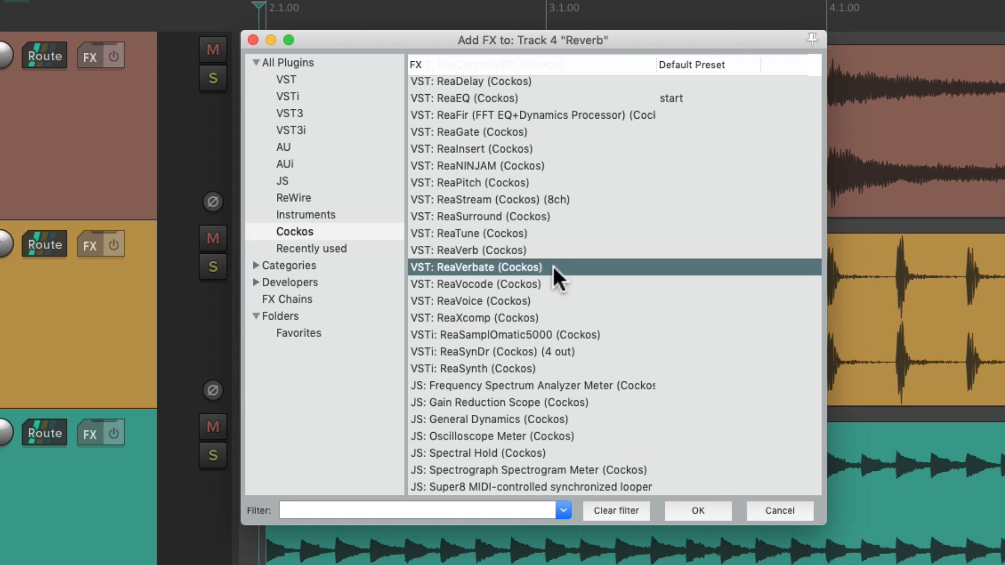
pyautogui.doubleClick(551, 266)
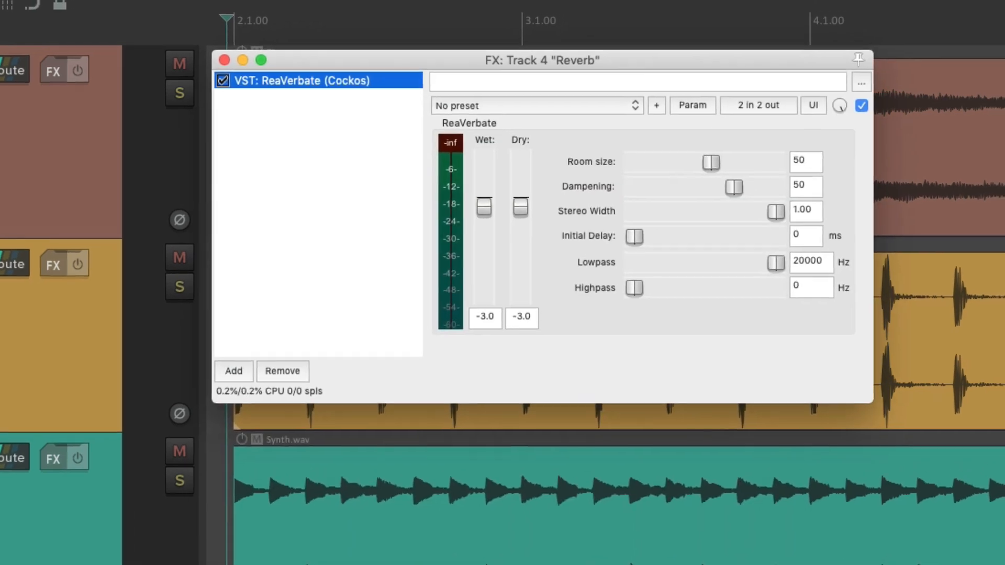
# - Set ReaVerbate's Dry level to -inf, Wet to +0.0, Room size to 95 and Dampening to 12
pyautogui.moveTo(492, 230); pyautogui.dragTo(492, 368)
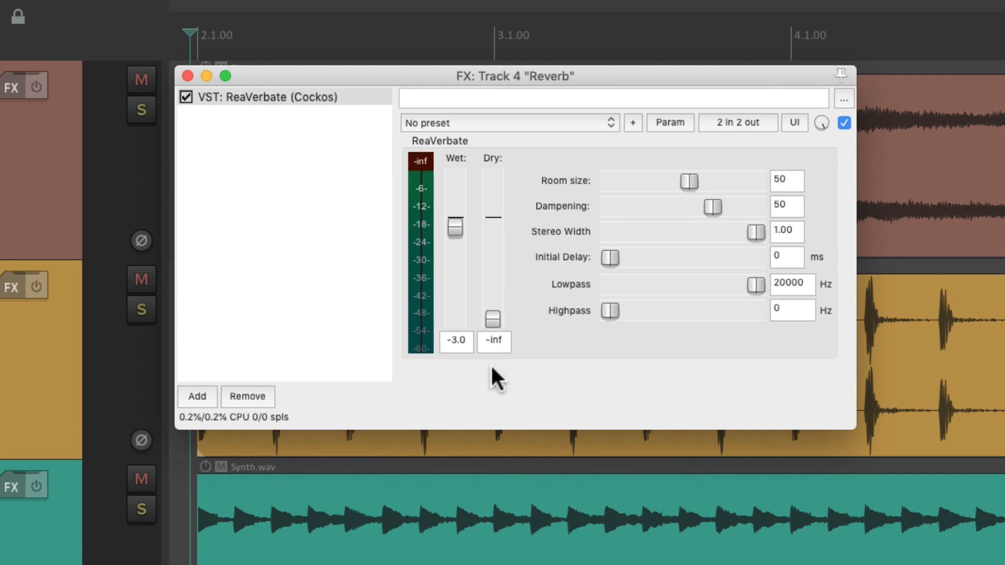
pyautogui.doubleClick(454, 232)
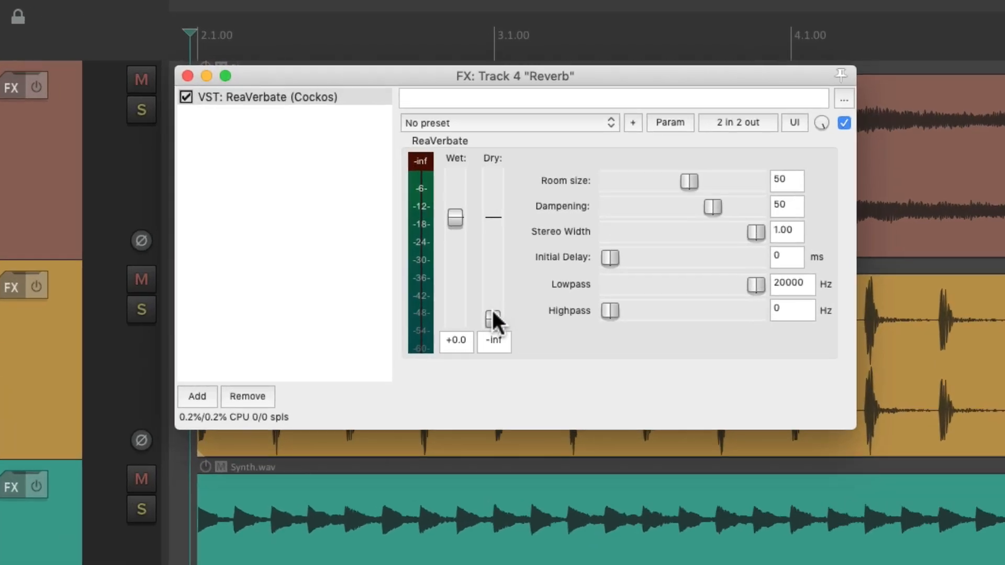
pyautogui.moveTo(492, 313); pyautogui.dragTo(492, 343)
pyautogui.moveTo(690, 180); pyautogui.dragTo(661, 208)
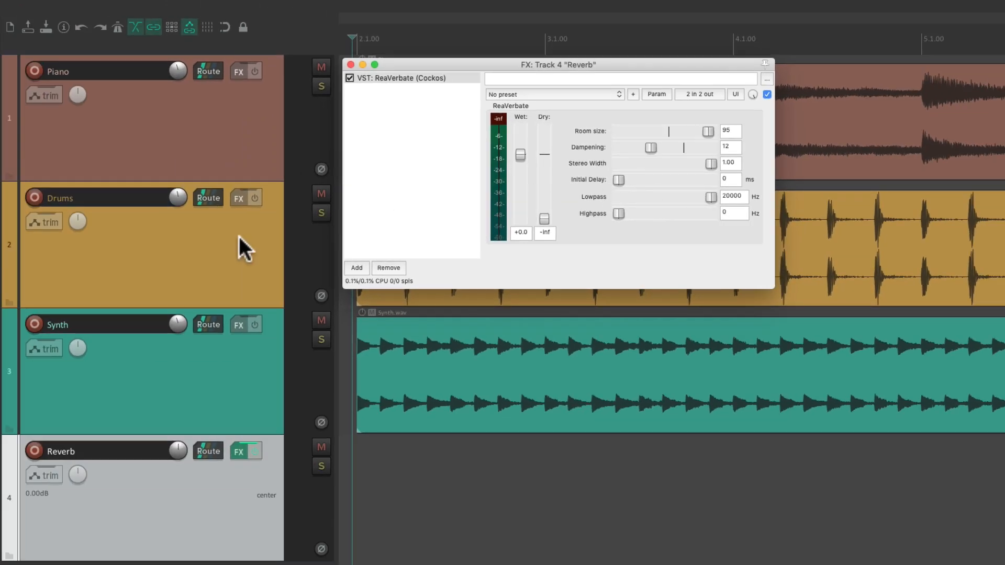
# - Solo the Drums track and audition it without any reverb send
pyautogui.click(320, 213)
pyautogui.press('space')
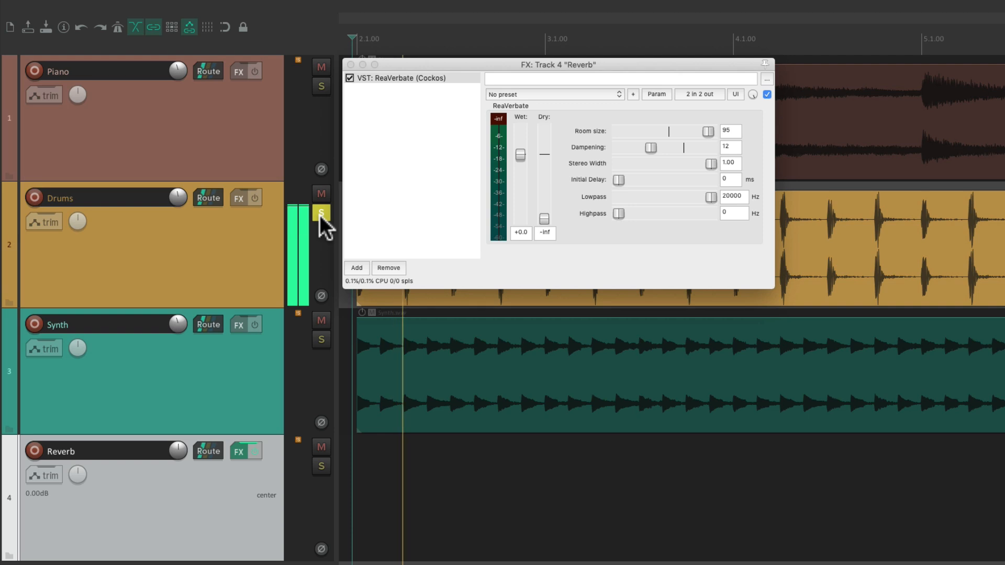
pyautogui.press('space')
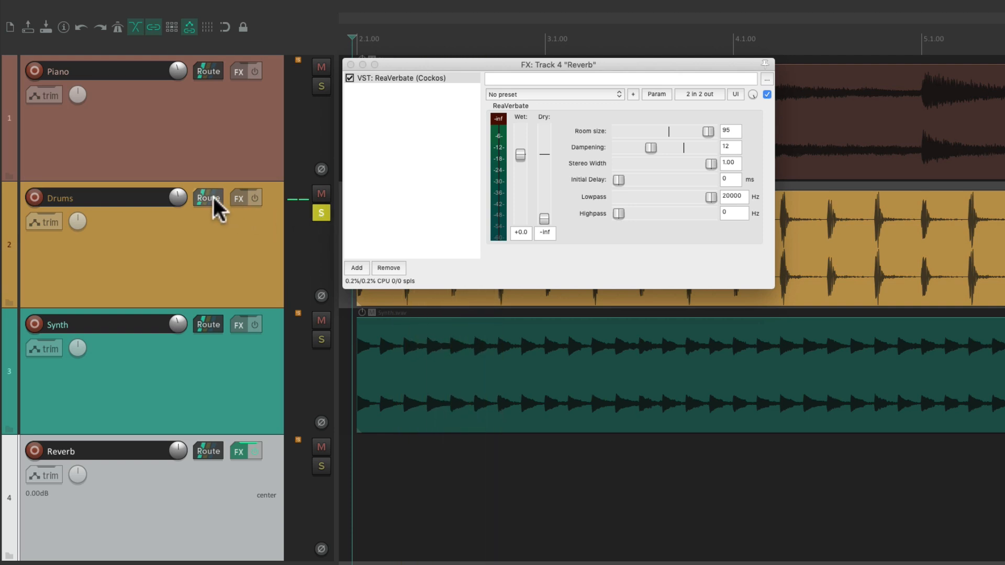
# - Create a send from Drums to Reverb, set its level to -17.50 dB during playback, close its controls and unsolo Drums
pyautogui.moveTo(255, 466); pyautogui.dragTo(253, 482)
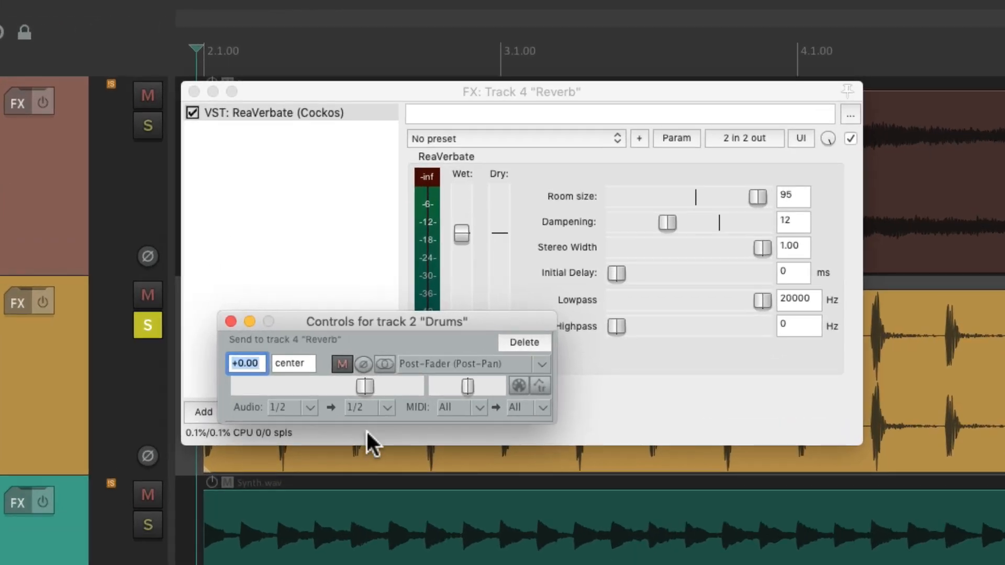
pyautogui.moveTo(365, 386); pyautogui.dragTo(291, 393)
pyautogui.press('space')
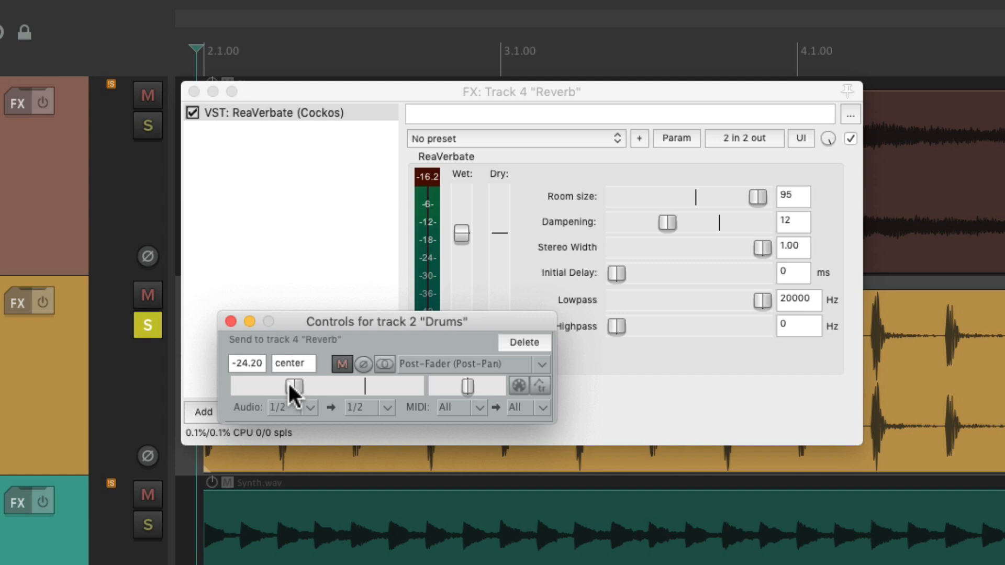
pyautogui.press('space')
pyautogui.moveTo(288, 382)
pyautogui.mouseDown()
pyautogui.moveTo(231, 385)
pyautogui.moveTo(312, 385)
pyautogui.moveTo(302, 385)
pyautogui.mouseUp()
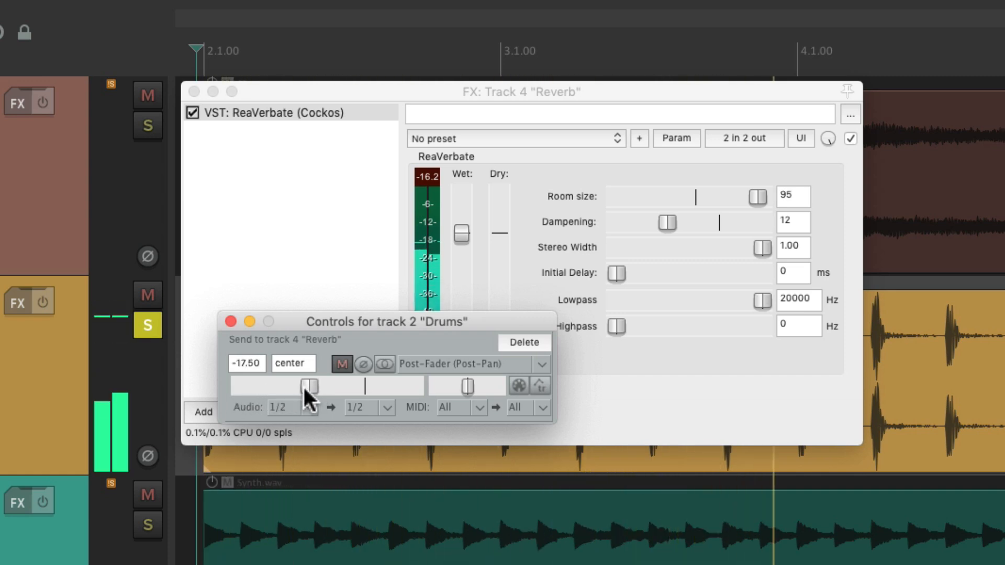
pyautogui.click(230, 321)
pyautogui.click(147, 325)
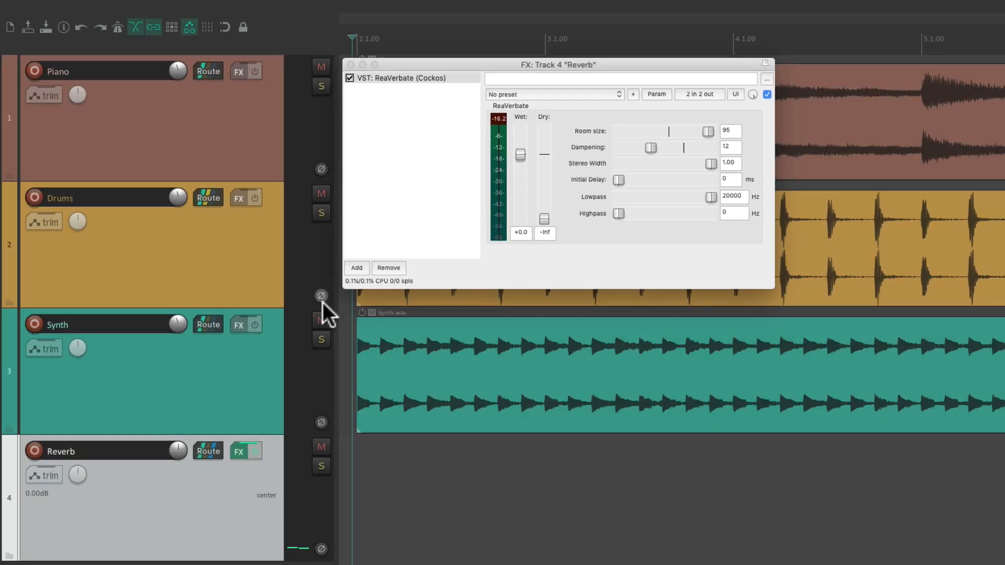
# - Solo Synth, create a send from it to Reverb and set the send level to -9.97 dB while auditioning
pyautogui.click(321, 339)
pyautogui.moveTo(213, 322); pyautogui.dragTo(243, 481)
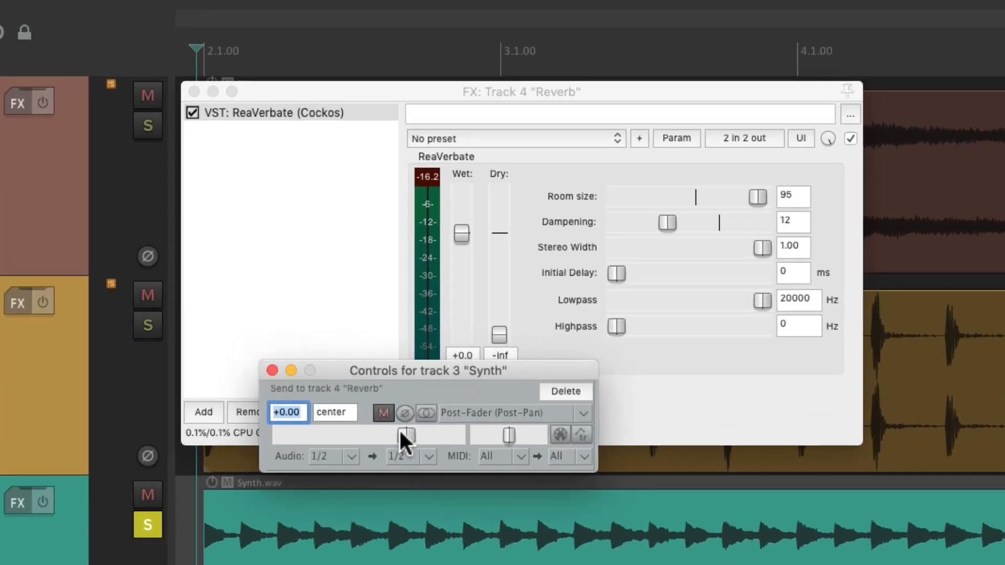
pyautogui.press('space')
pyautogui.moveTo(400, 430); pyautogui.dragTo(371, 438)
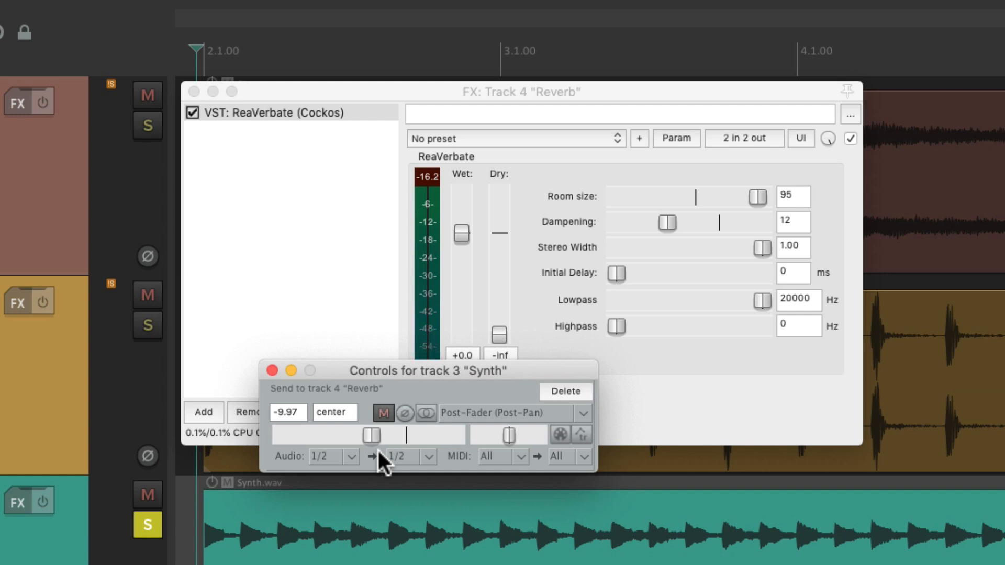
pyautogui.click(272, 371)
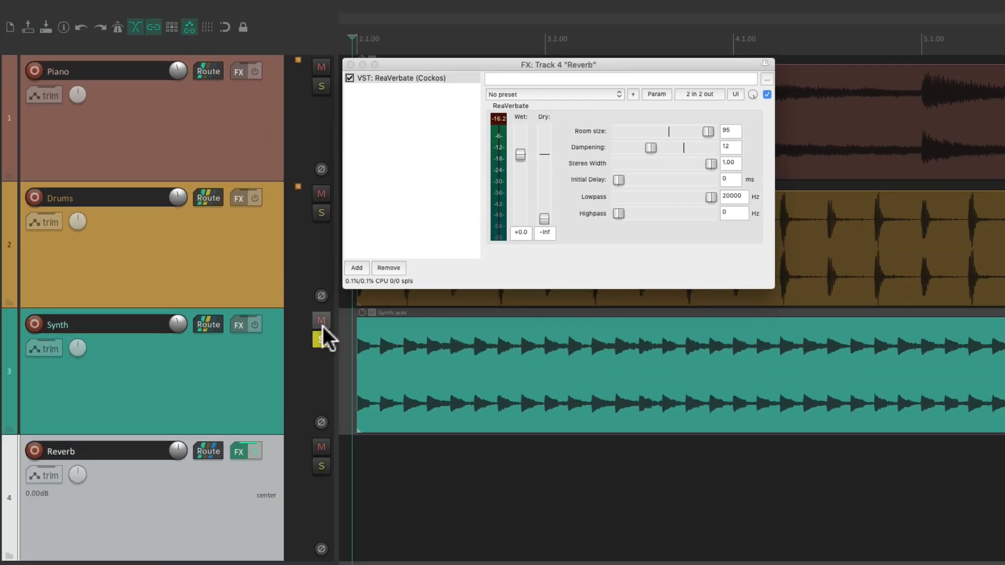
# - Solo only Piano, create its send to Reverb, set the level to -9.36 dB while auditioning, and unsolo it
pyautogui.click(322, 86)
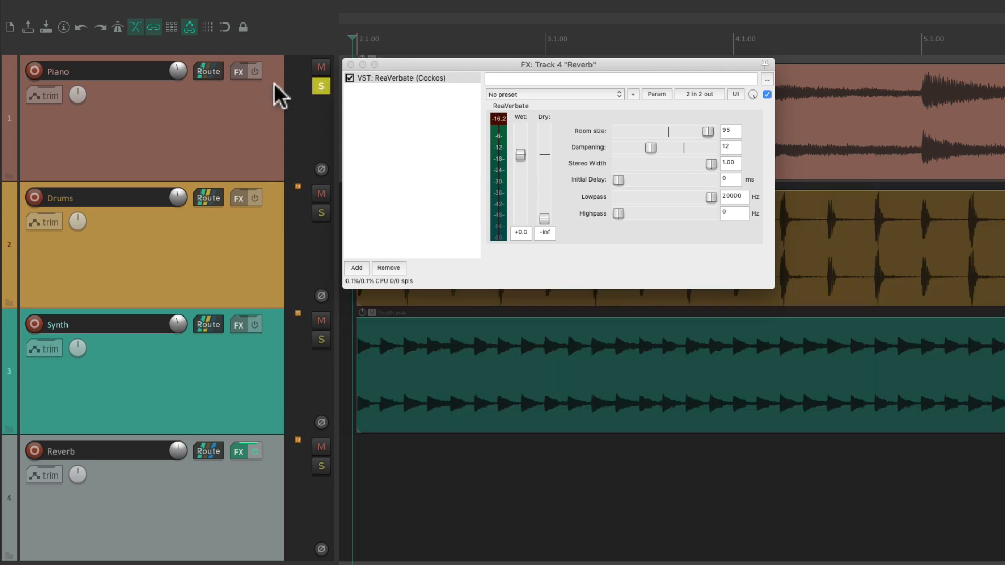
pyautogui.moveTo(212, 73); pyautogui.dragTo(265, 508)
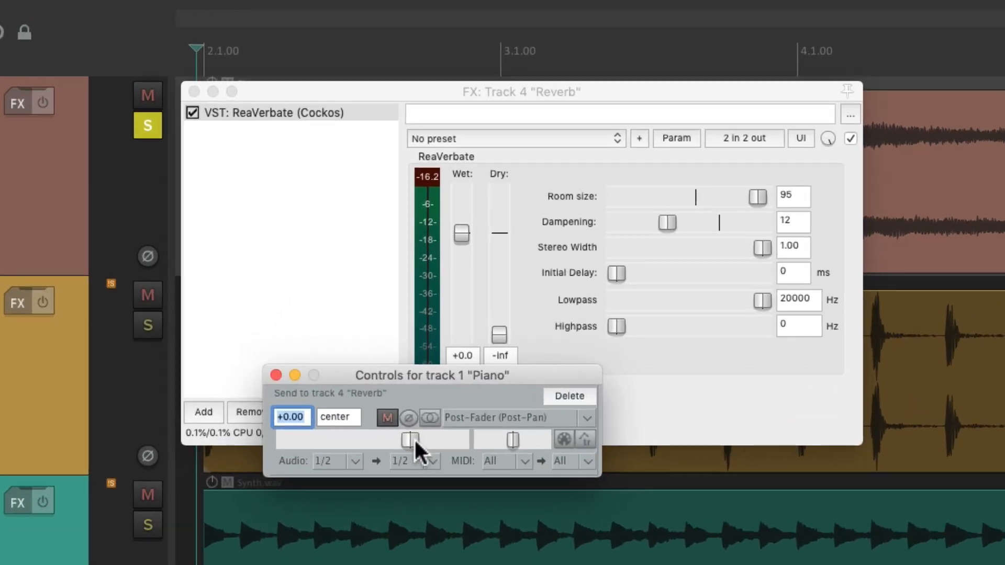
pyautogui.moveTo(437, 386); pyautogui.dragTo(308, 396)
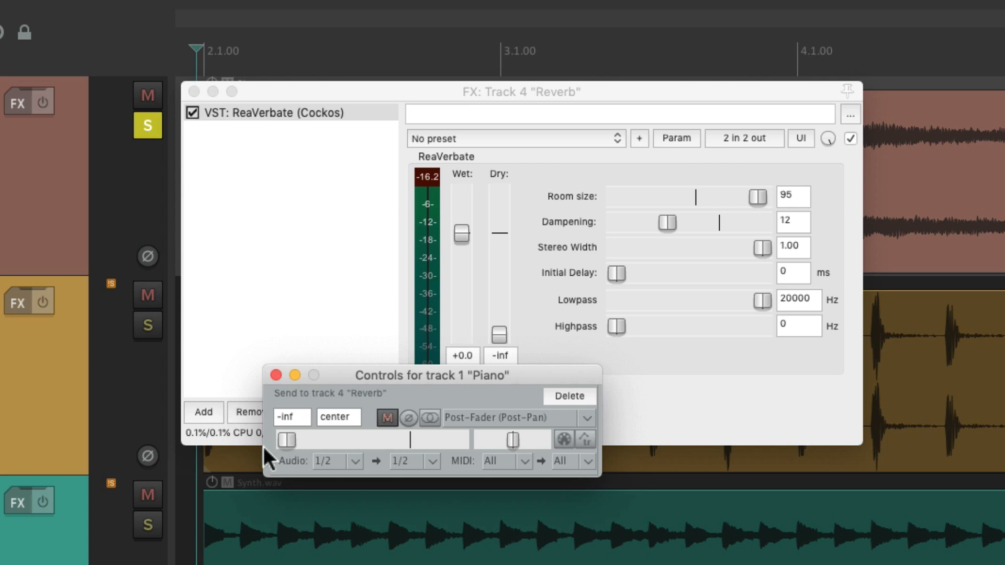
pyautogui.press('space')
pyautogui.moveTo(284, 439); pyautogui.dragTo(374, 442)
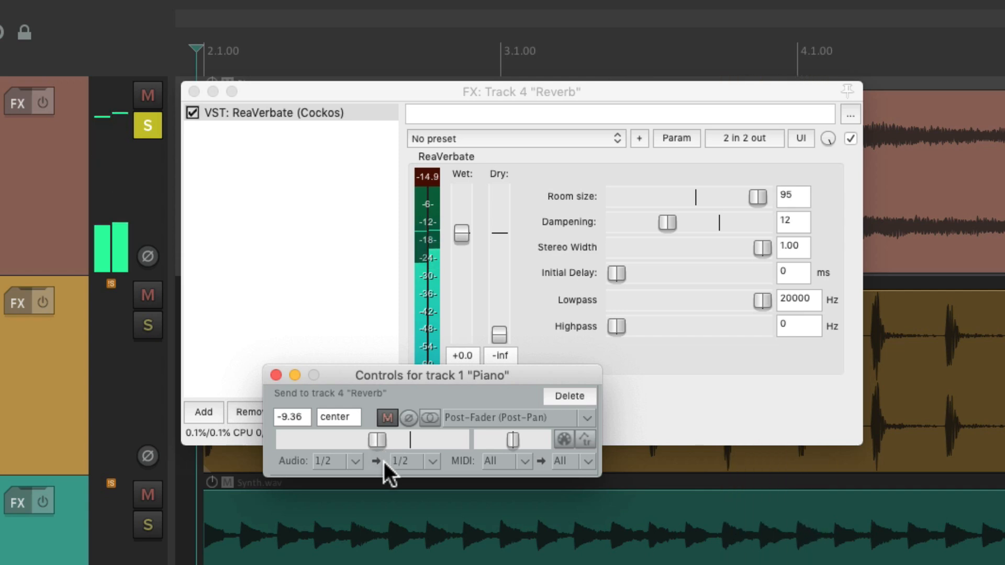
pyautogui.click(276, 375)
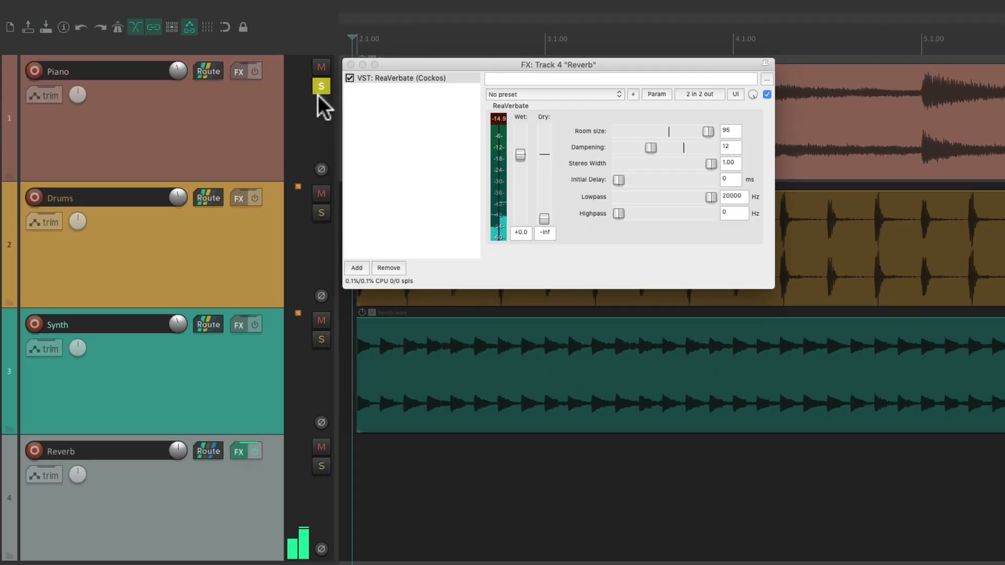
pyautogui.click(320, 86)
# - Close the Reverb track's FX window and play the full mix, muting and unmuting Reverb to compare
pyautogui.click(351, 65)
pyautogui.press('space')
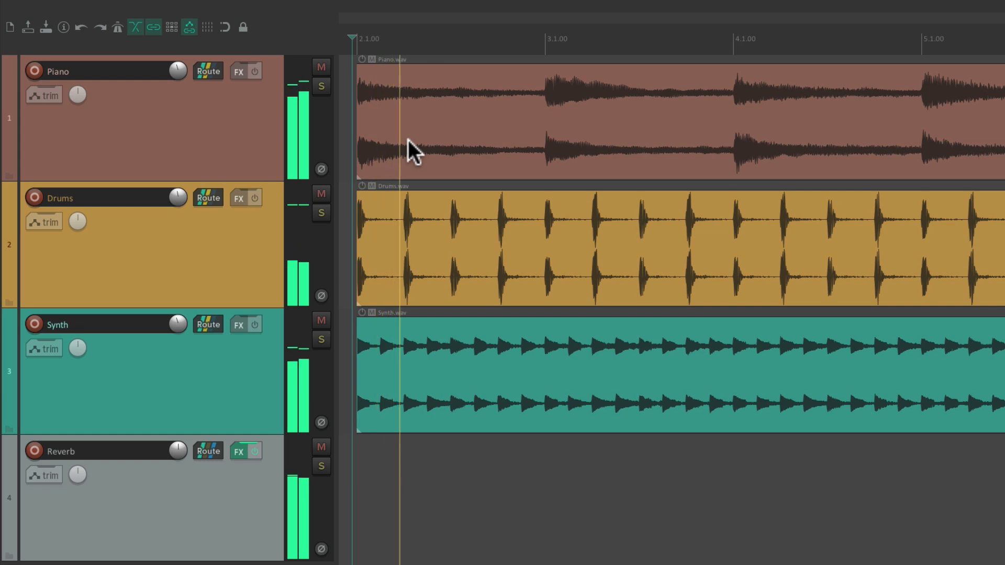
pyautogui.click(322, 446)
pyautogui.click(322, 446)
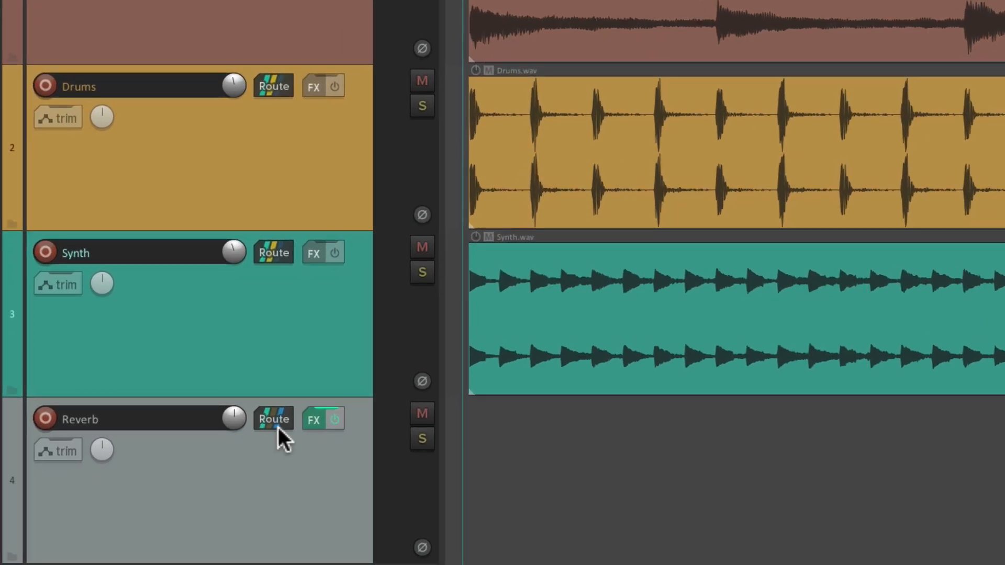
# - Open the Reverb track's routing to examine its receives, and compare them with the sends of Piano, Drums and Synth
pyautogui.moveTo(211, 457)
pyautogui.click(271, 419)
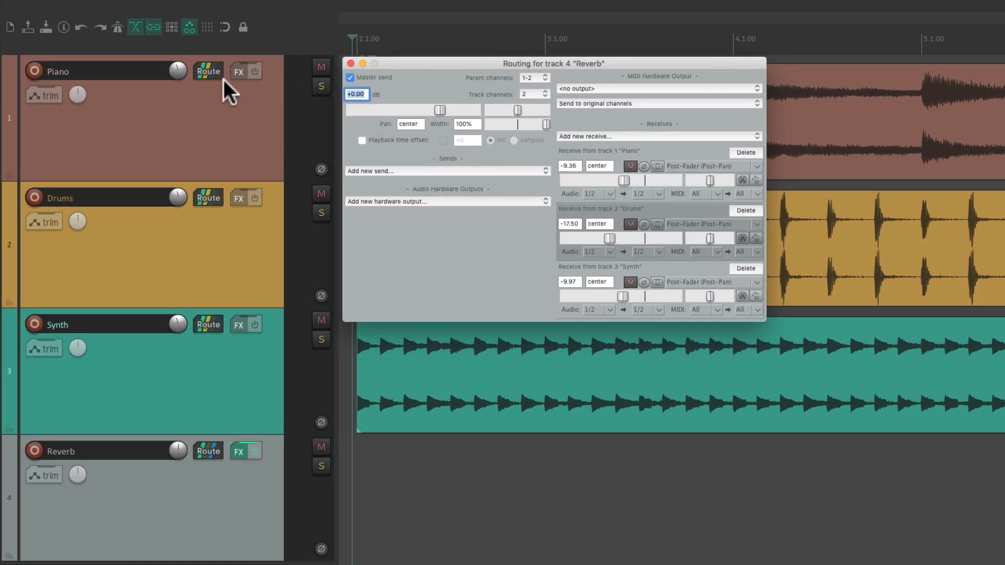
pyautogui.click(206, 73)
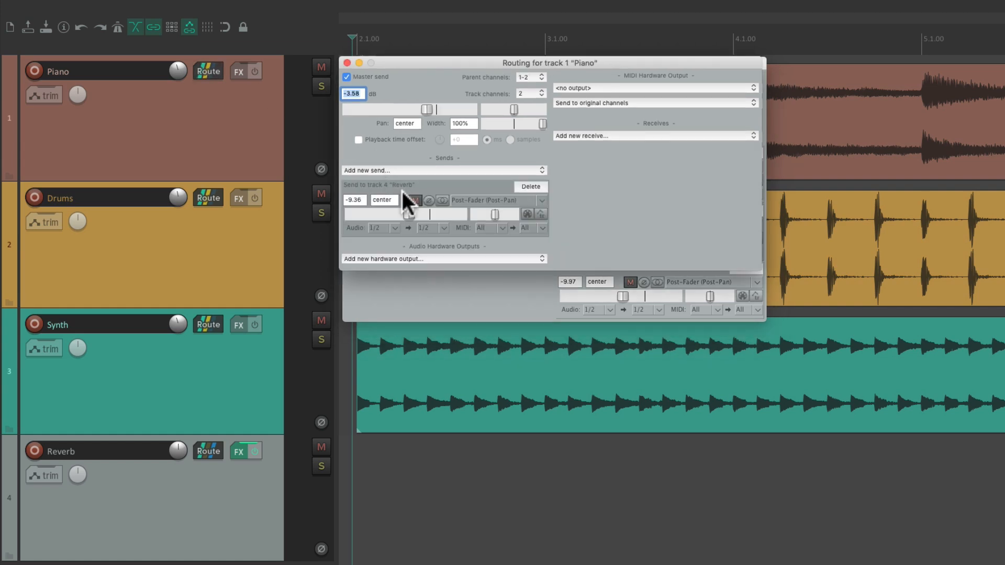
pyautogui.click(346, 63)
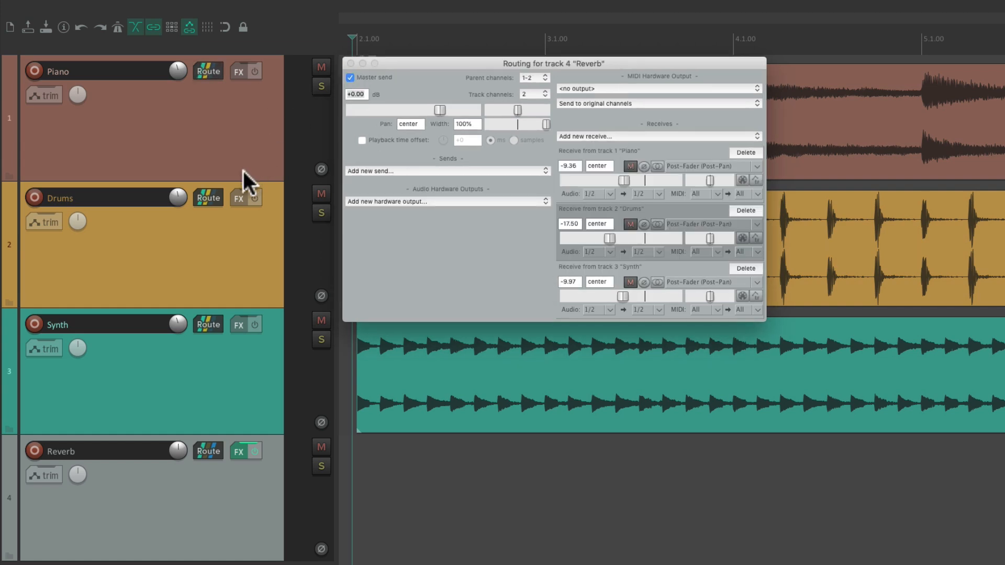
pyautogui.click(212, 197)
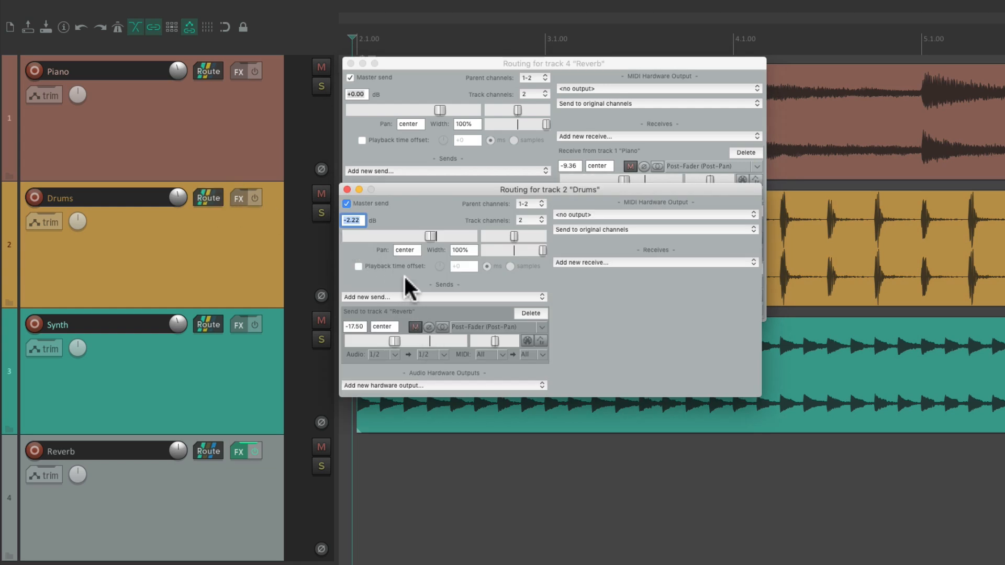
pyautogui.click(347, 189)
pyautogui.click(208, 329)
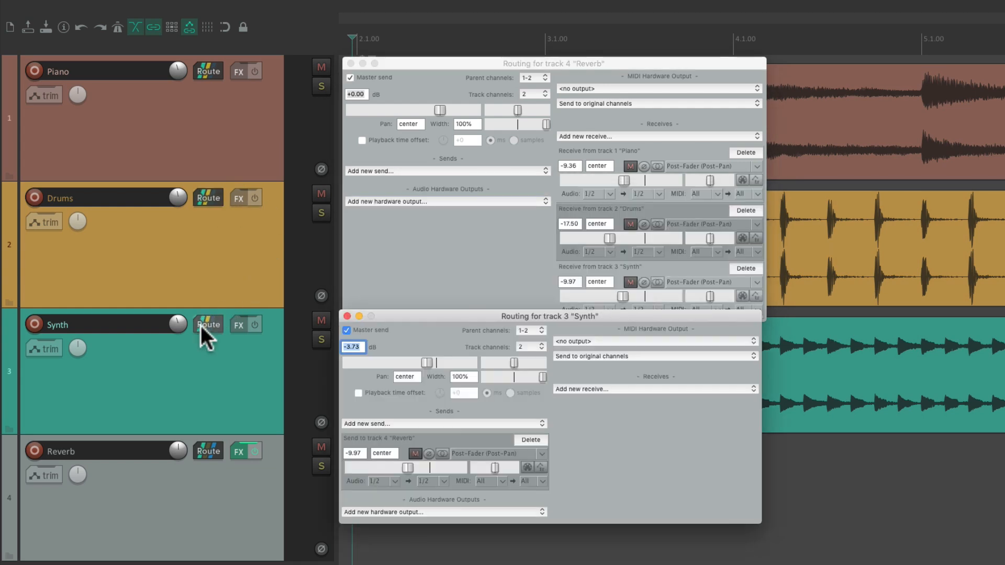
pyautogui.click(347, 316)
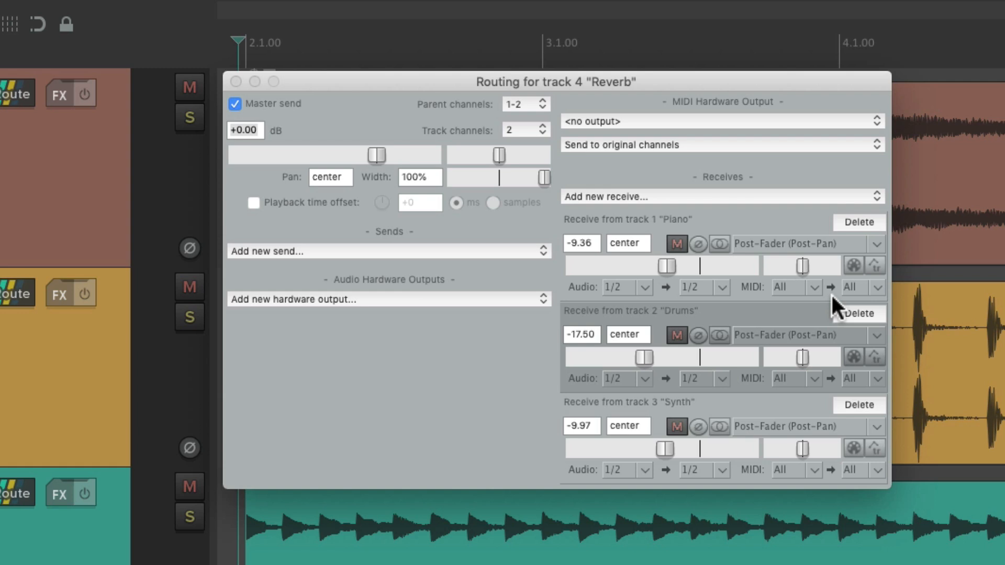
# - Solo Piano, play it while testing its receive level in the Reverb routing, and unsolo it
pyautogui.click(184, 117)
pyautogui.press('space')
pyautogui.moveTo(661, 265)
pyautogui.mouseDown()
pyautogui.moveTo(563, 268)
pyautogui.moveTo(659, 267)
pyautogui.mouseUp()
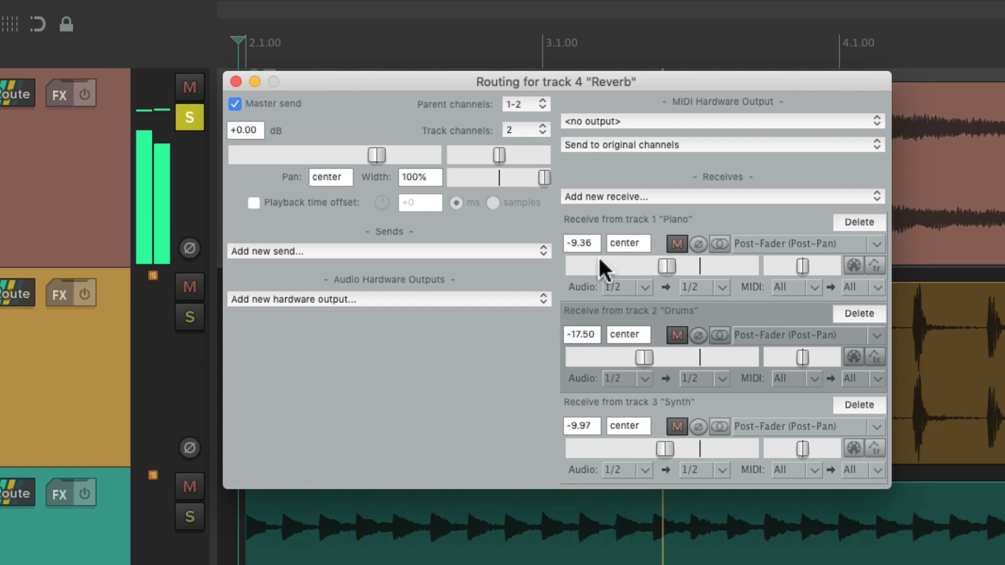
pyautogui.click(192, 119)
# - Solo Drums, set its receive level in the Reverb routing to -15.35 dB while listening, and unsolo it
pyautogui.click(189, 316)
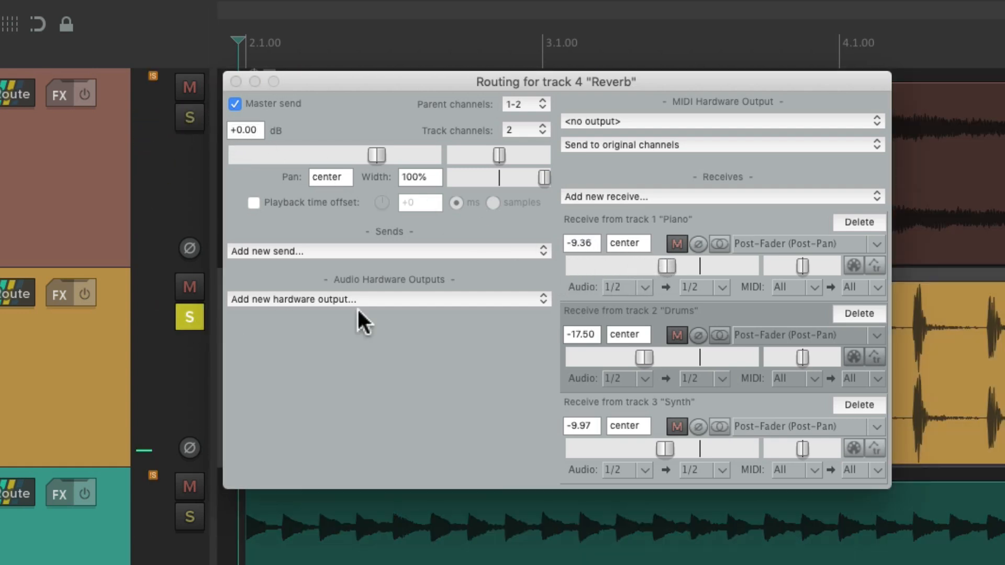
pyautogui.moveTo(644, 358)
pyautogui.mouseDown()
pyautogui.moveTo(575, 359)
pyautogui.moveTo(651, 356)
pyautogui.mouseUp()
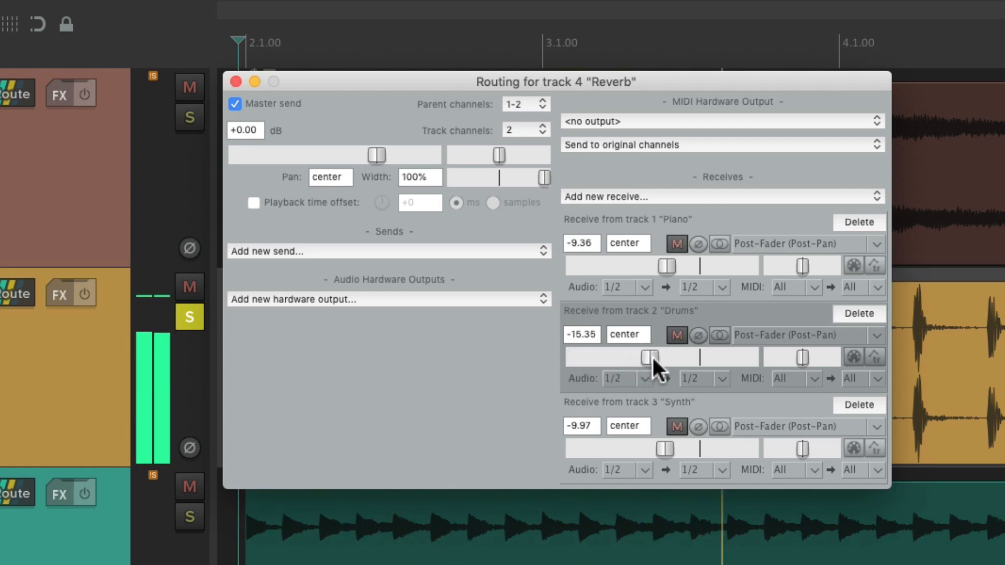
pyautogui.click(196, 313)
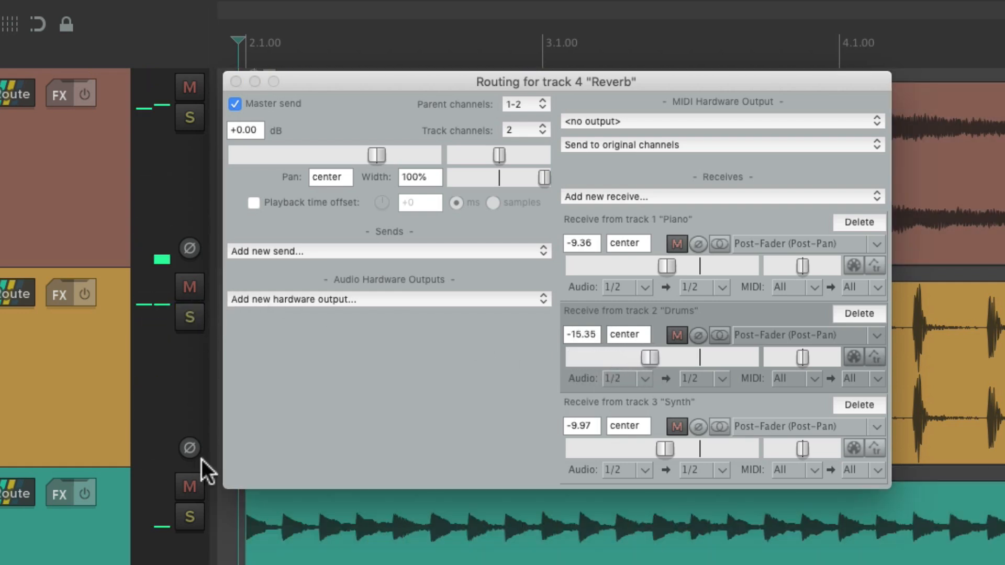
# - Solo Synth, set its receive level in the Reverb routing to -11.23 dB while listening, and unsolo it
pyautogui.click(193, 516)
pyautogui.press('space')
pyautogui.moveTo(664, 448)
pyautogui.mouseDown()
pyautogui.moveTo(567, 450)
pyautogui.moveTo(663, 447)
pyautogui.mouseUp()
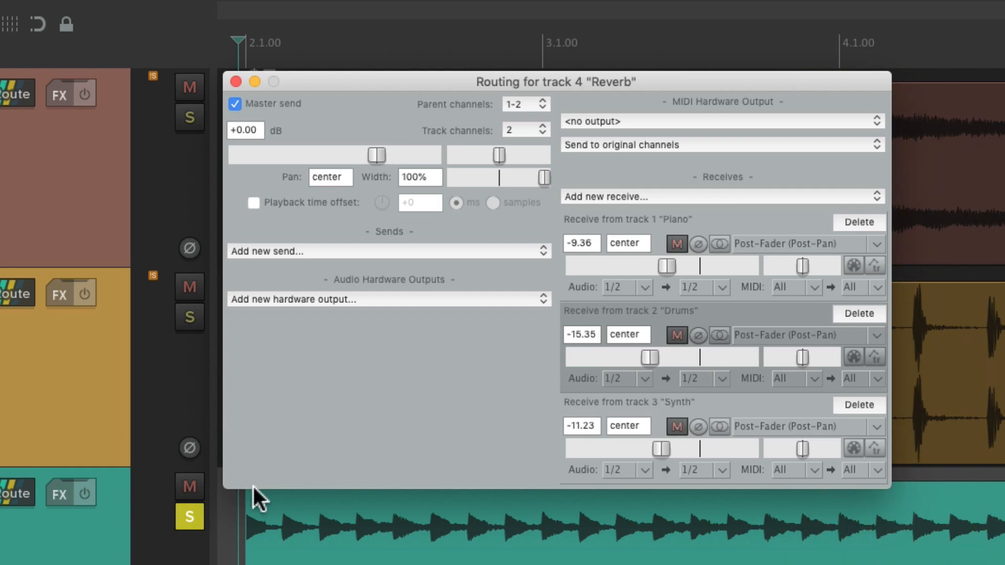
pyautogui.click(189, 514)
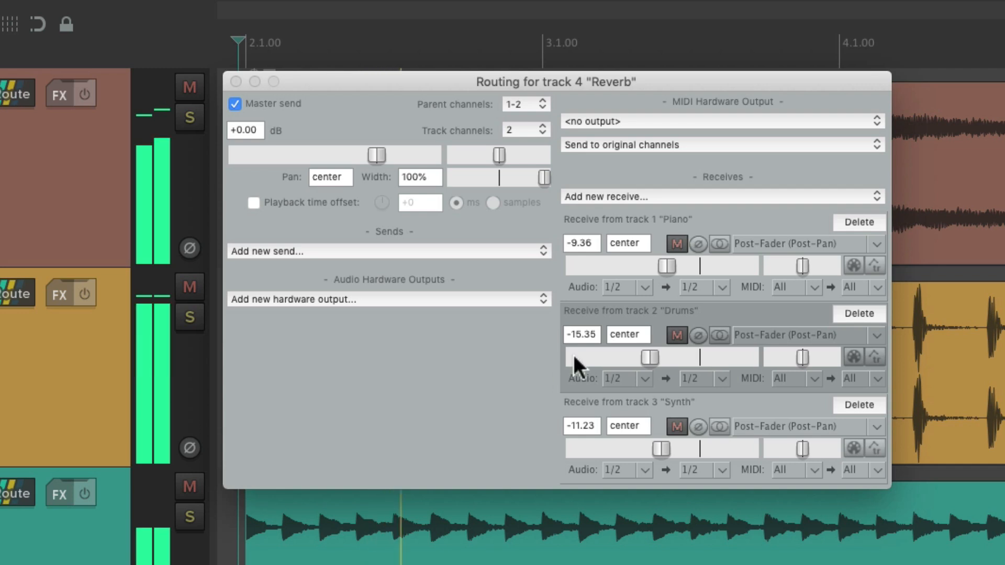
# - Lower the Reverb receives during full-mix playback to -13.88 dB for Piano, -21.72 dB for Drums and -13.88 dB for Synth
pyautogui.moveTo(665, 269); pyautogui.dragTo(656, 268)
pyautogui.moveTo(649, 358); pyautogui.dragTo(639, 358)
pyautogui.moveTo(660, 449); pyautogui.dragTo(652, 451)
pyautogui.moveTo(637, 358); pyautogui.dragTo(633, 358)
pyautogui.moveTo(657, 268); pyautogui.dragTo(649, 268)
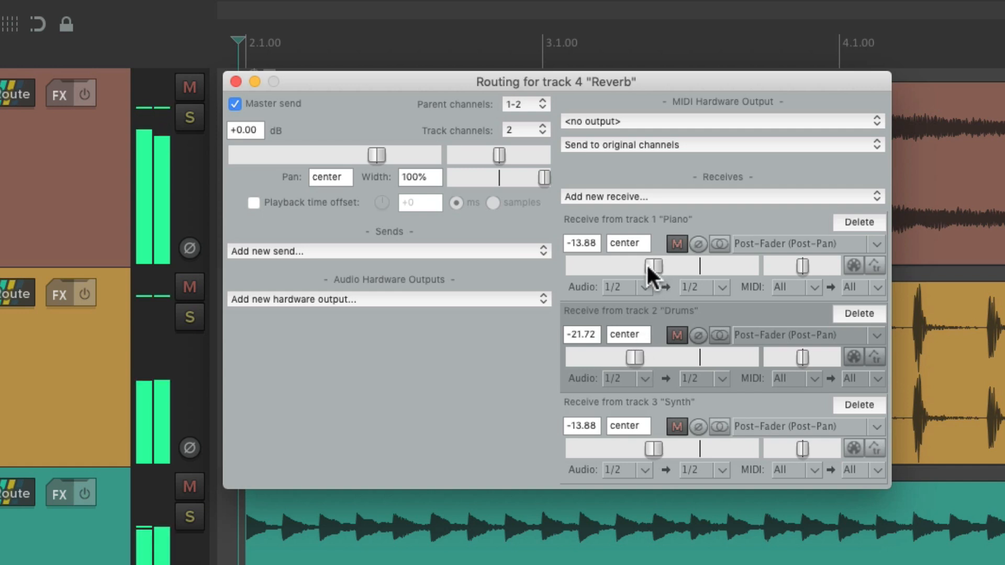